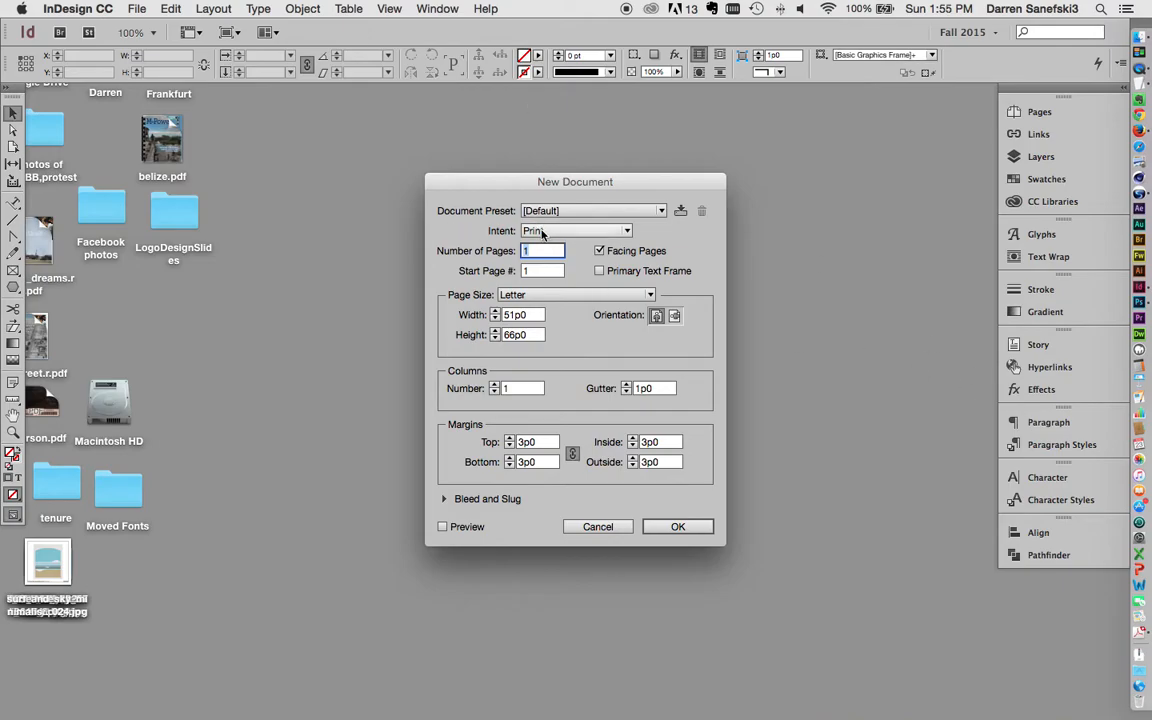
Step: Start a one-page Letter print document with Facing Pages turned off
left_click(600, 251)
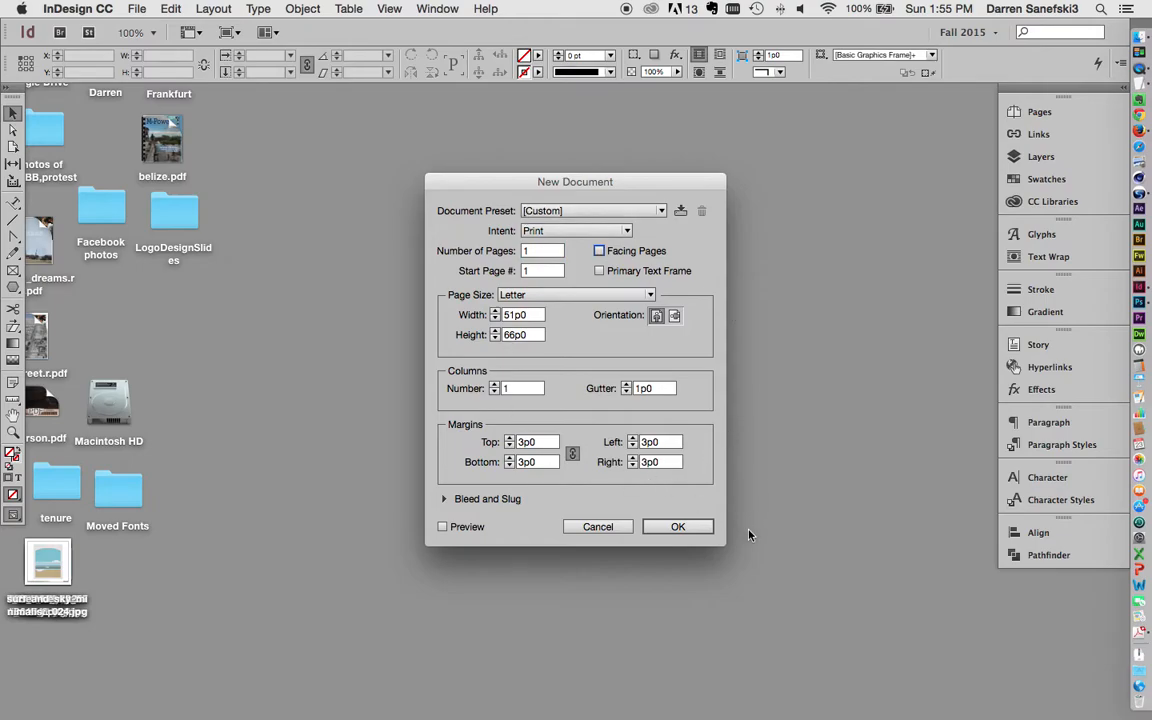
left_click(680, 528)
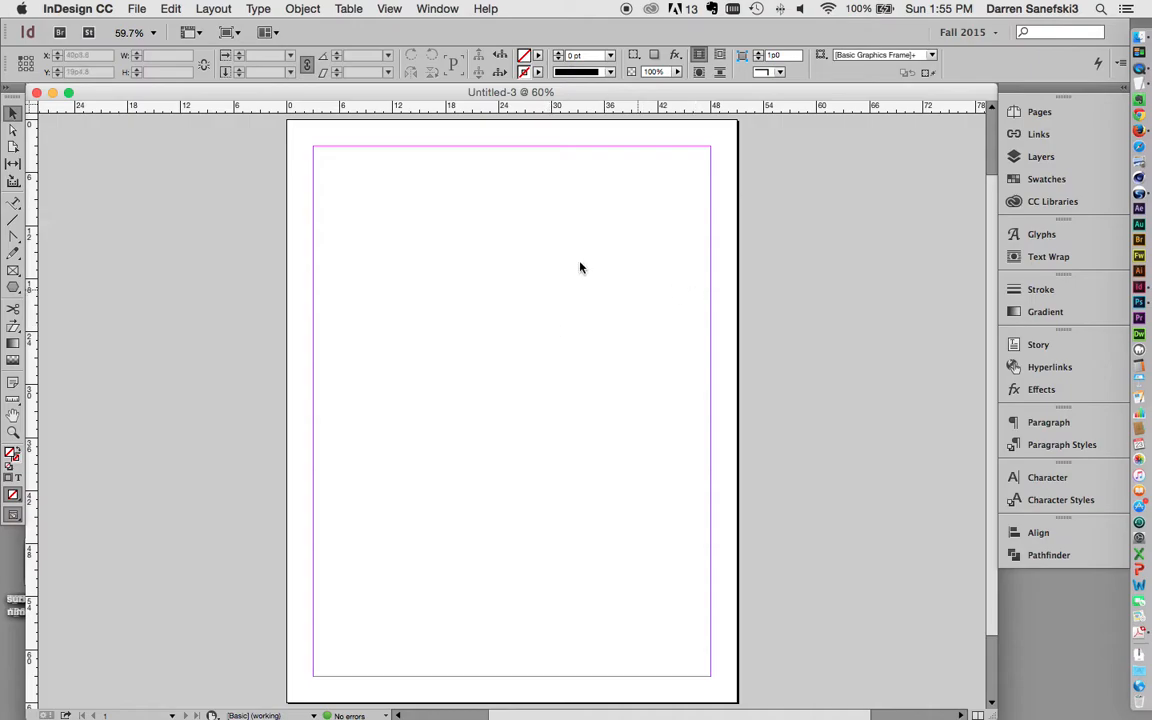
Step: Raise all linked margins from 3p0 to 4p0 in Margins and Columns
left_click(209, 9)
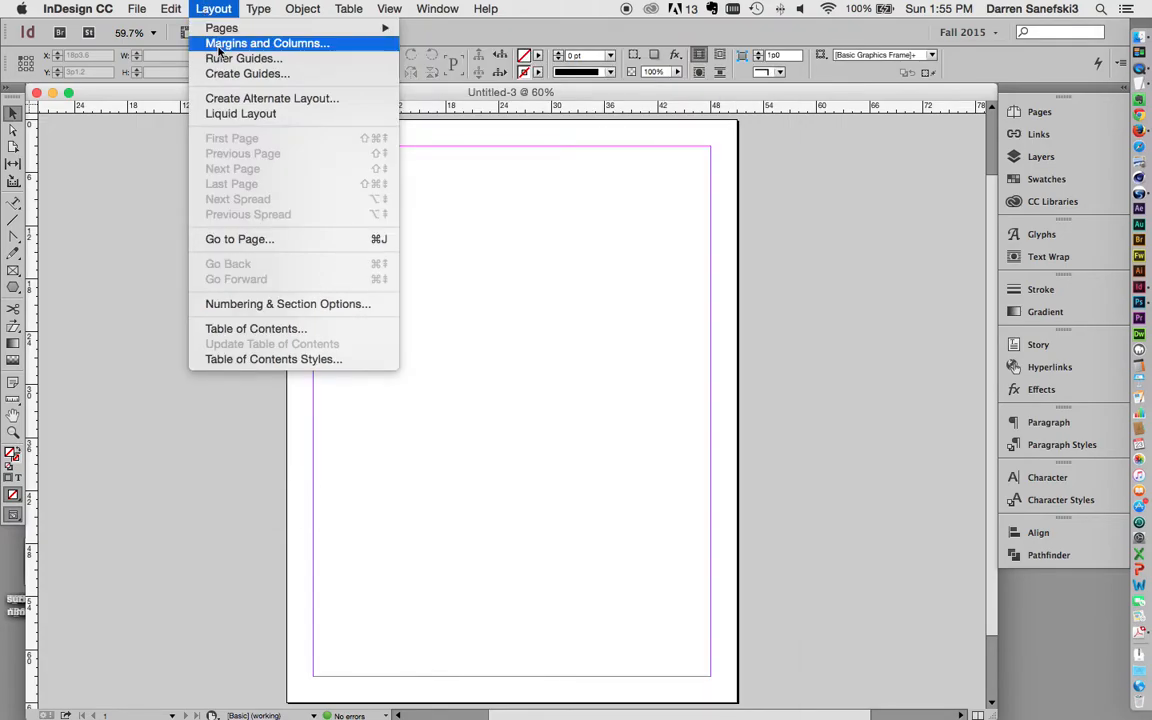
left_click(219, 45)
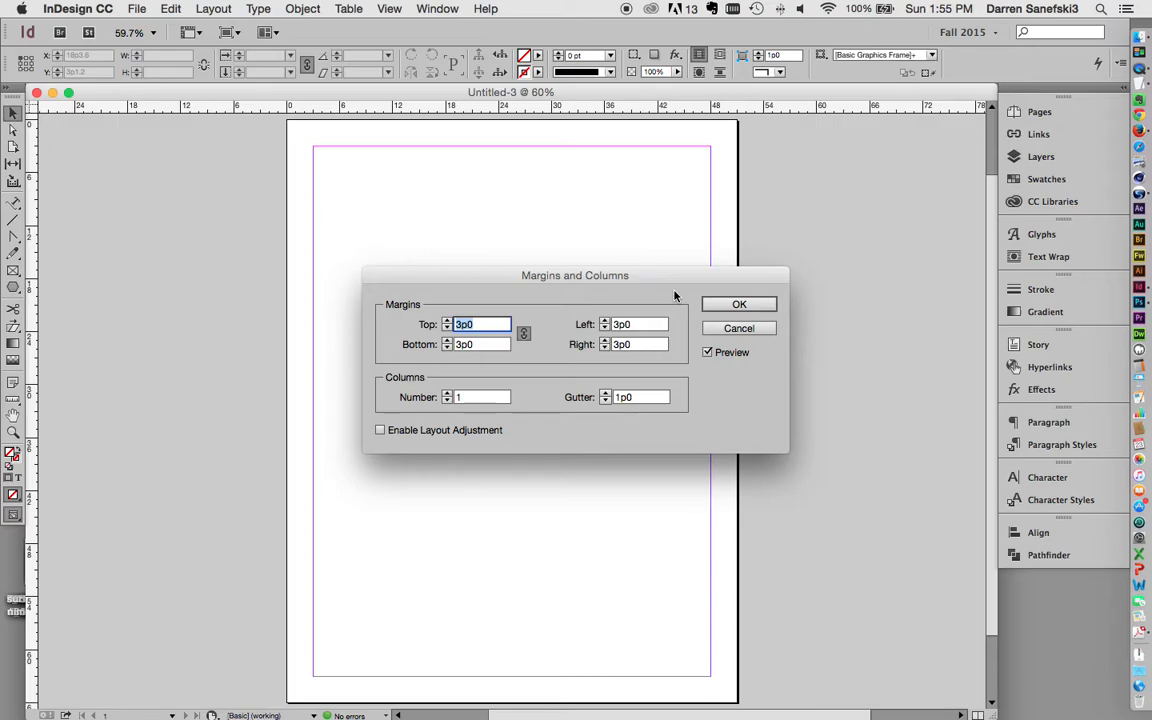
left_click(475, 325)
left_click(447, 321)
left_click(447, 321)
left_click(447, 321)
left_click(447, 321)
left_click(447, 321)
left_click(447, 321)
left_click(447, 321)
left_click(447, 321)
left_click(447, 321)
left_click(447, 321)
left_click(447, 321)
left_click(447, 321)
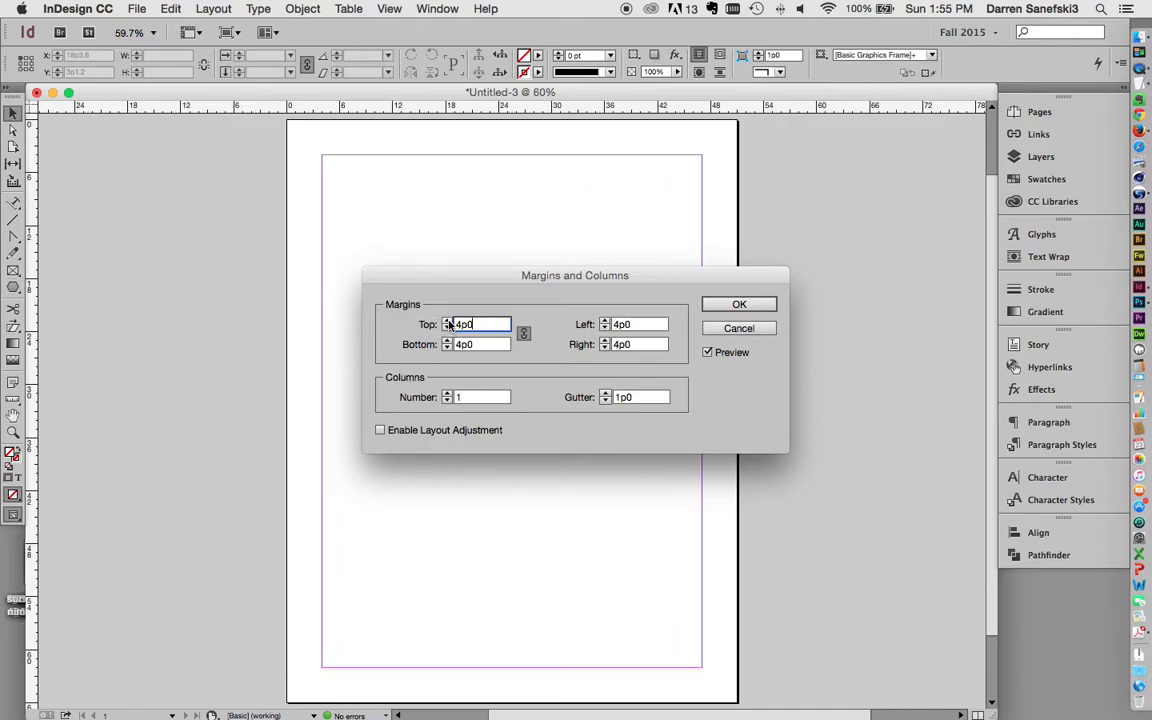
Step: Unlink the margins, set the bottom margin to 4p6, and apply
left_click(524, 336)
left_click_drag(484, 347, 446, 346)
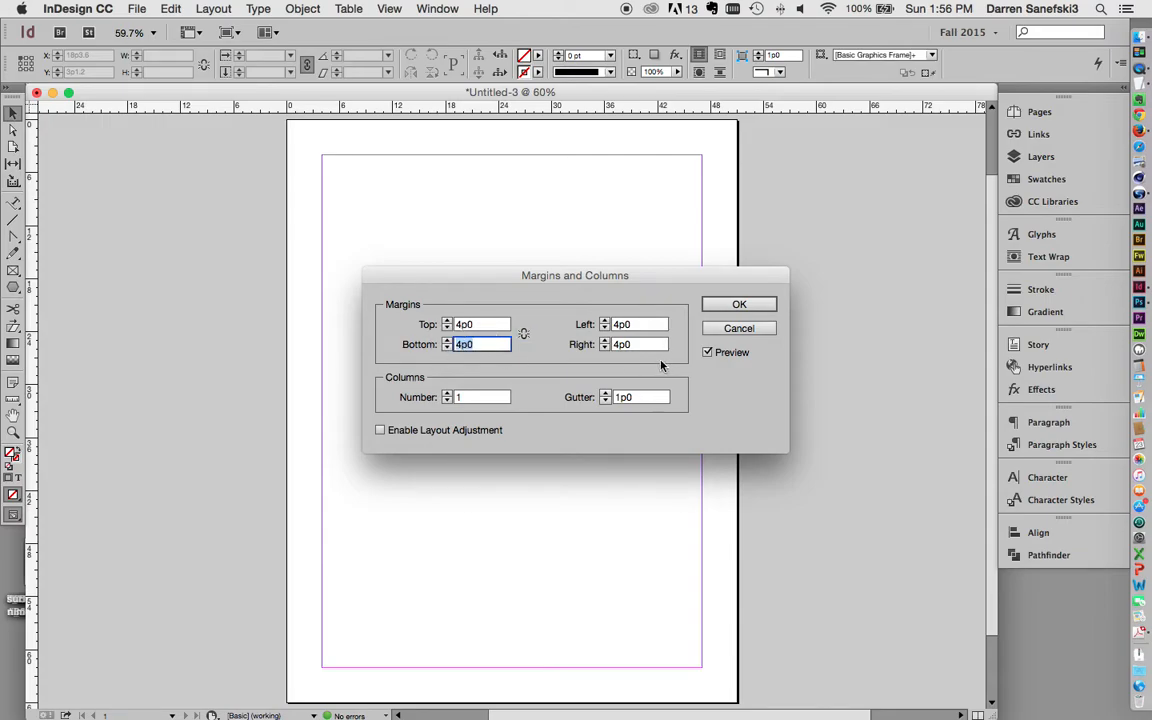
type("4p")
left_click(641, 345)
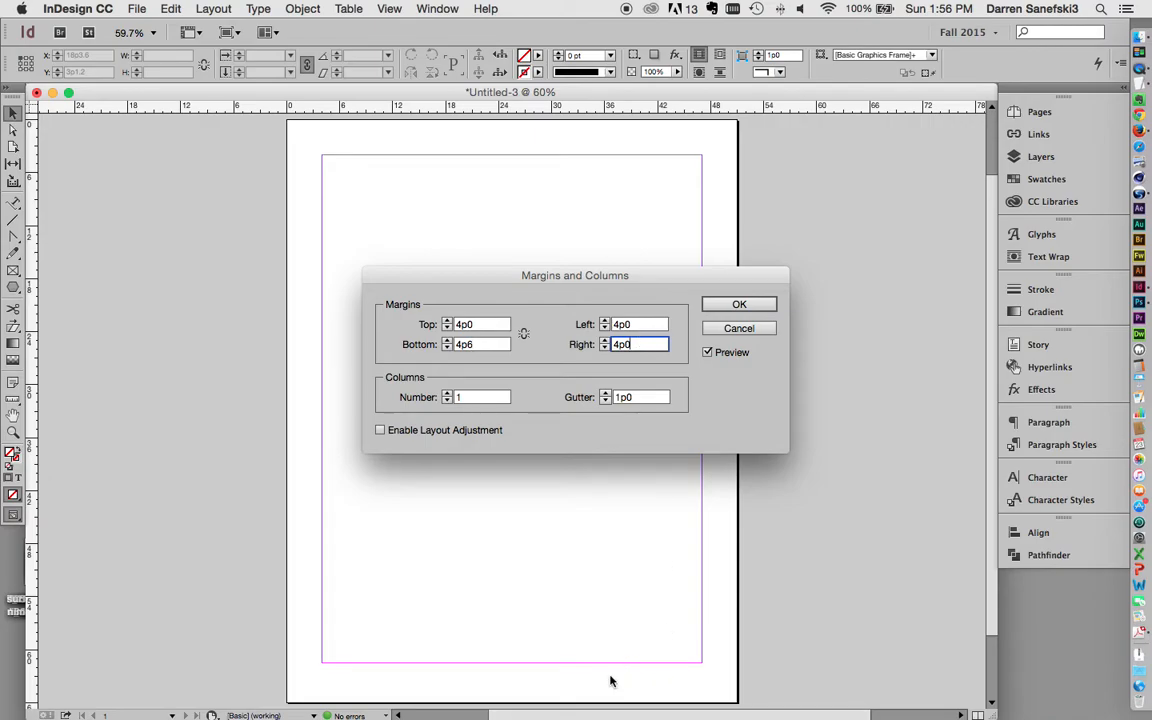
left_click(743, 304)
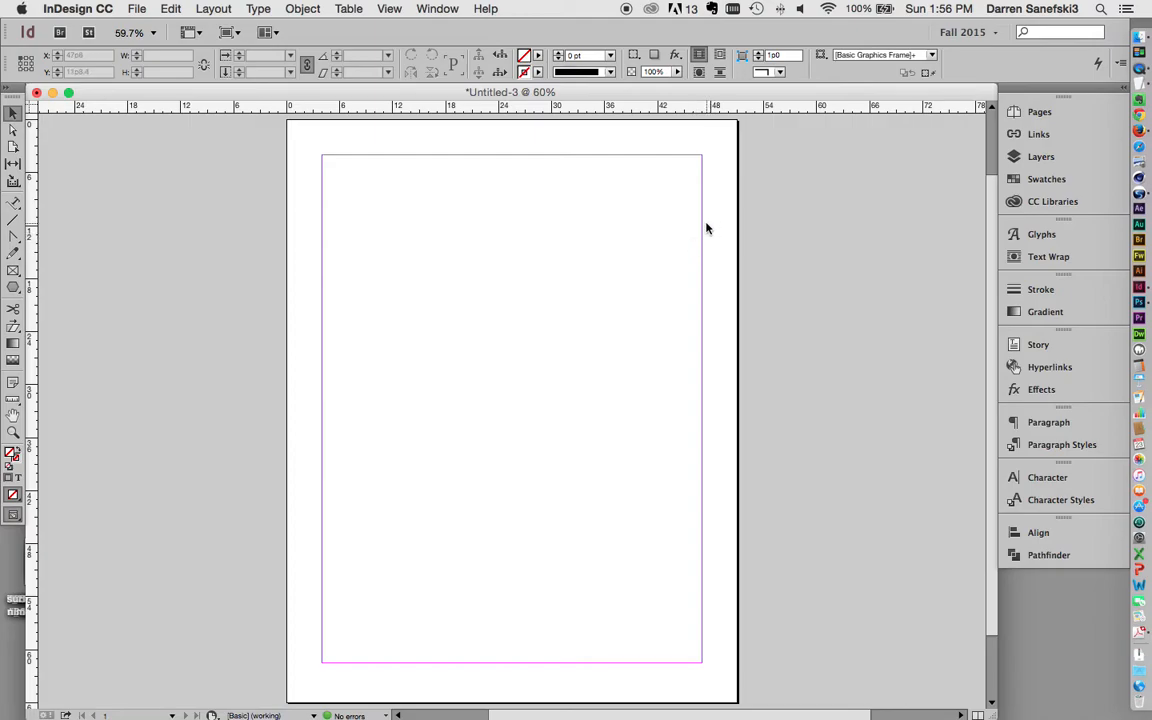
Step: Draw two stacked text frames, typing the first name above and the surname below
left_click_drag(13, 205, 75, 207)
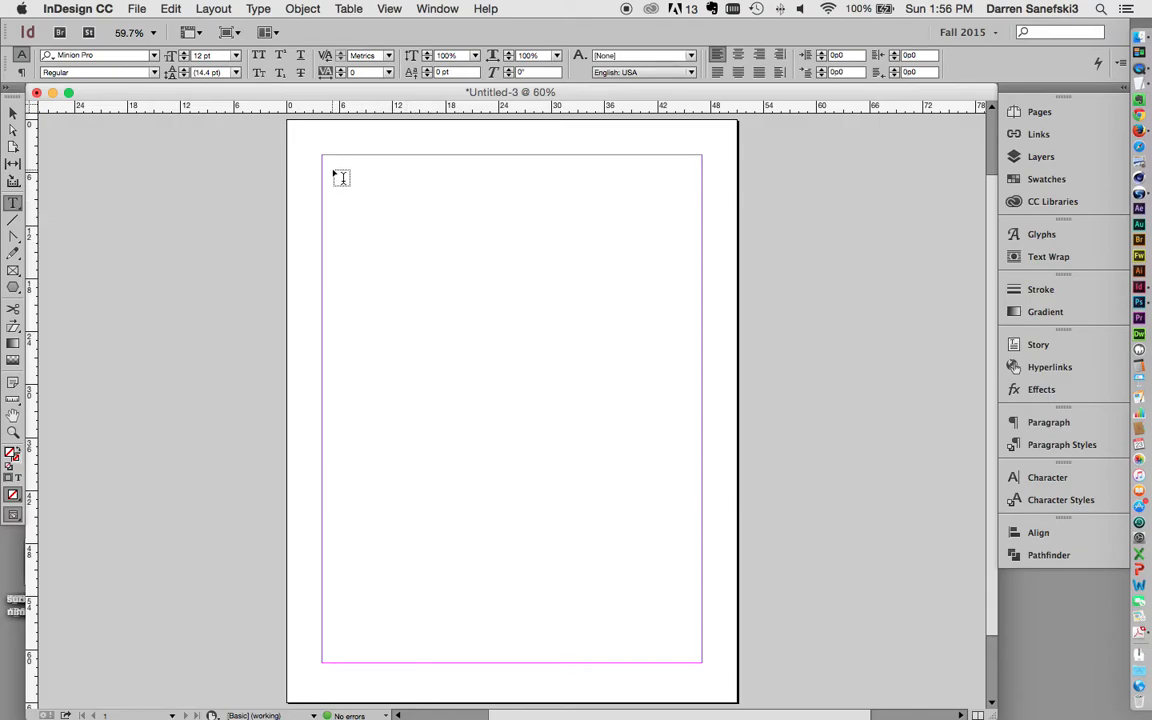
left_click_drag(333, 167, 660, 255)
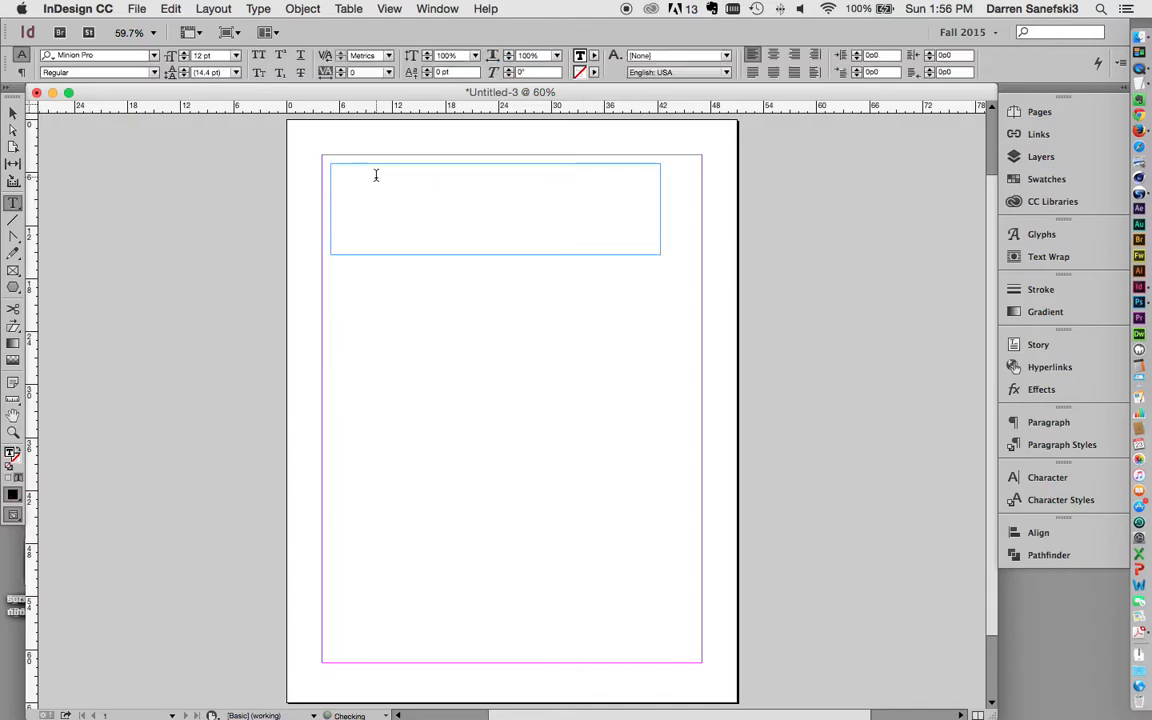
left_click_drag(337, 282, 671, 377)
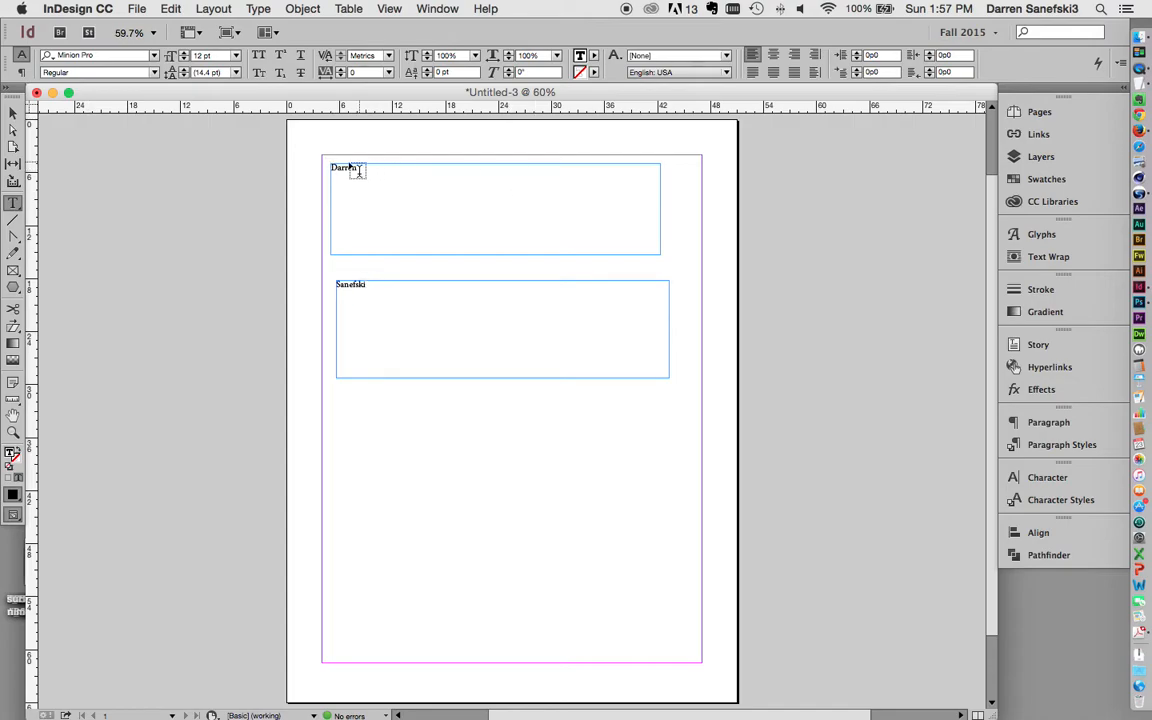
Step: Set the first name in Futura Std Extra Bold
left_click_drag(333, 166, 417, 172)
left_click(154, 56)
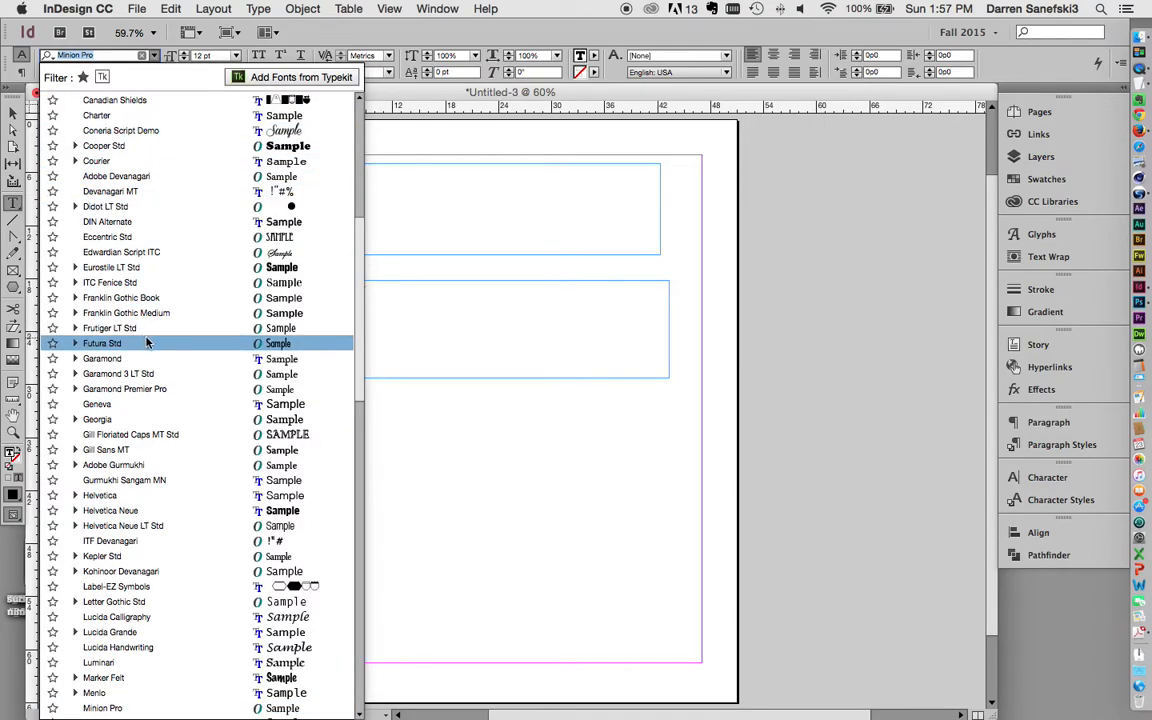
scroll(140, 253, "down", 3)
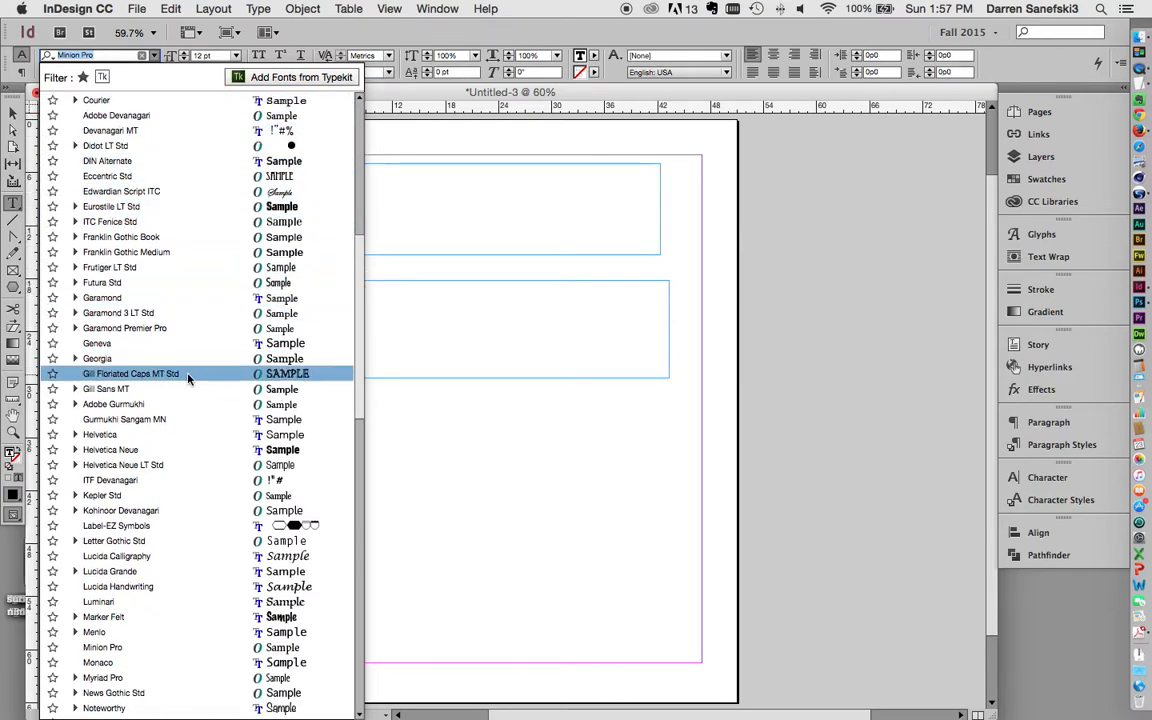
scroll(188, 378, "down", 10)
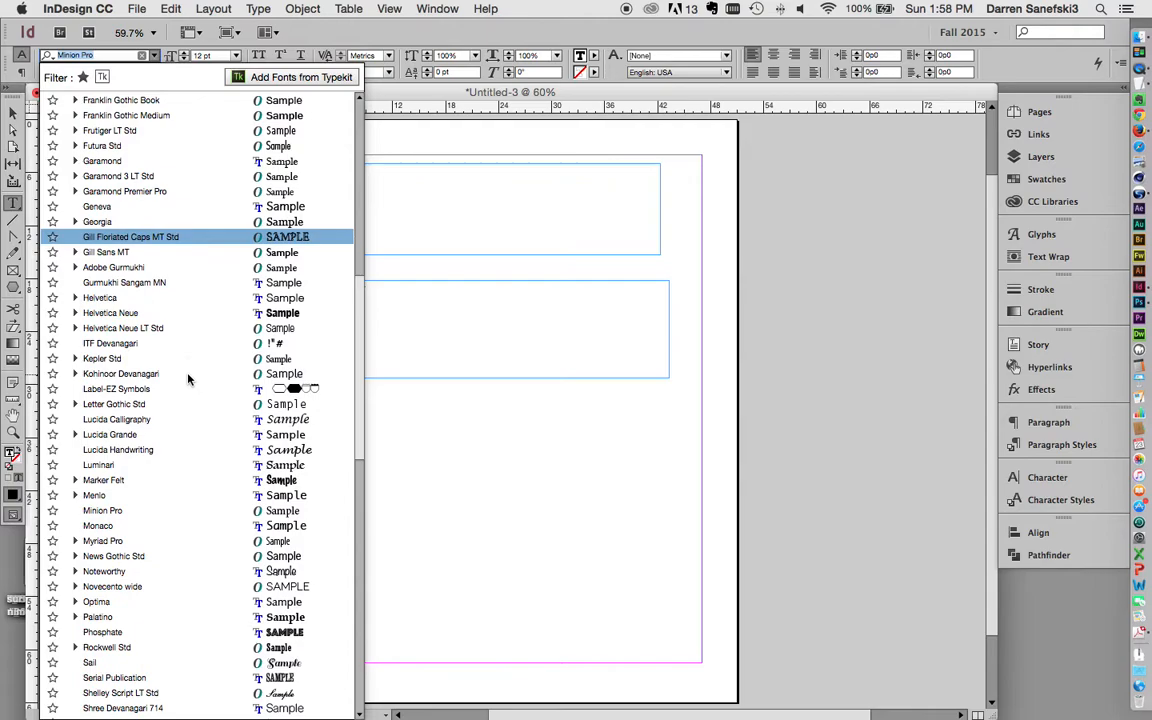
scroll(188, 378, "down", 1)
scroll(188, 378, "up", 3)
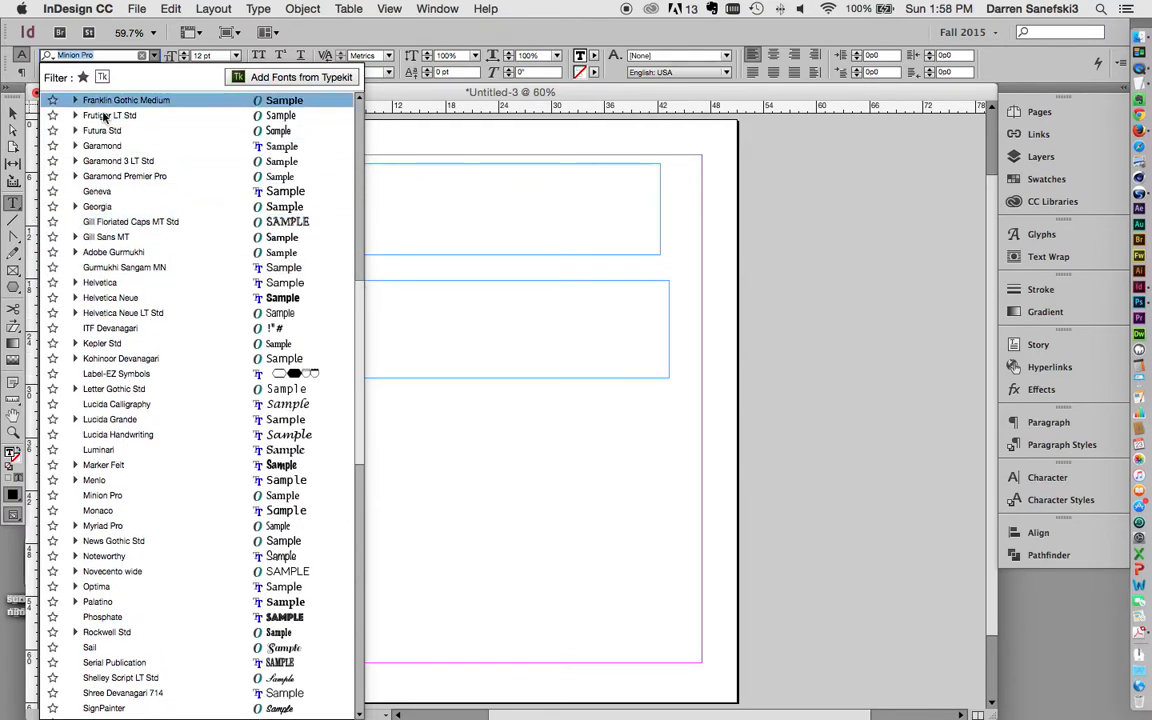
left_click(115, 132)
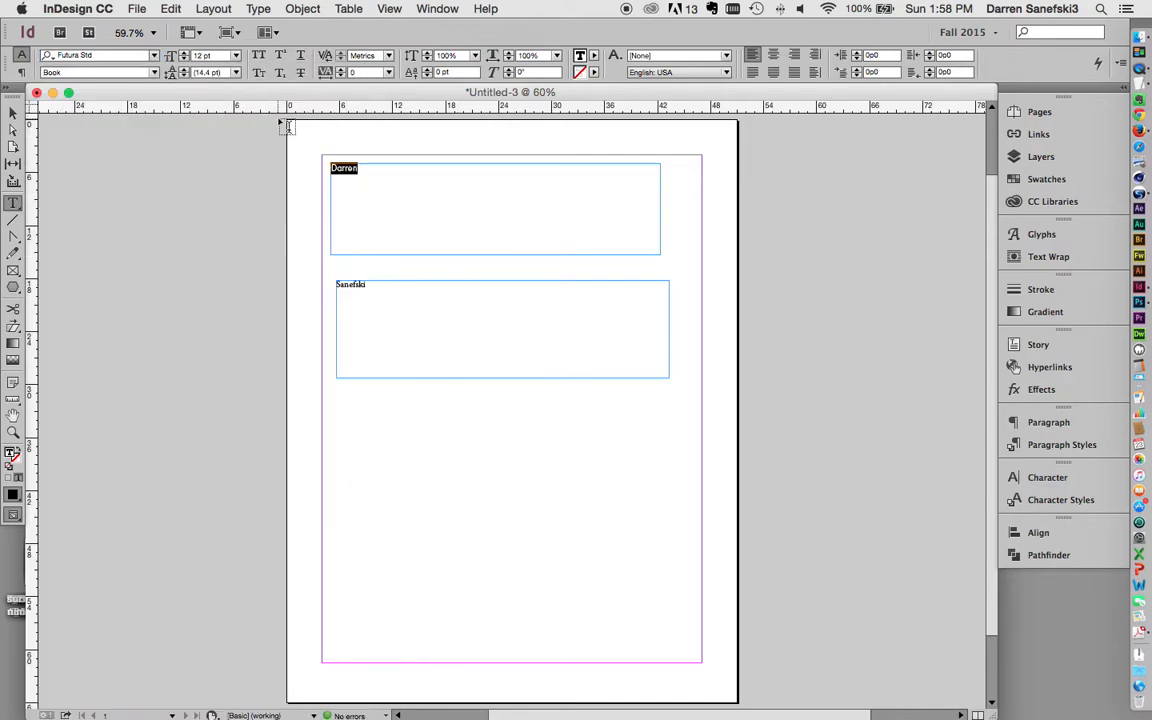
left_click(154, 74)
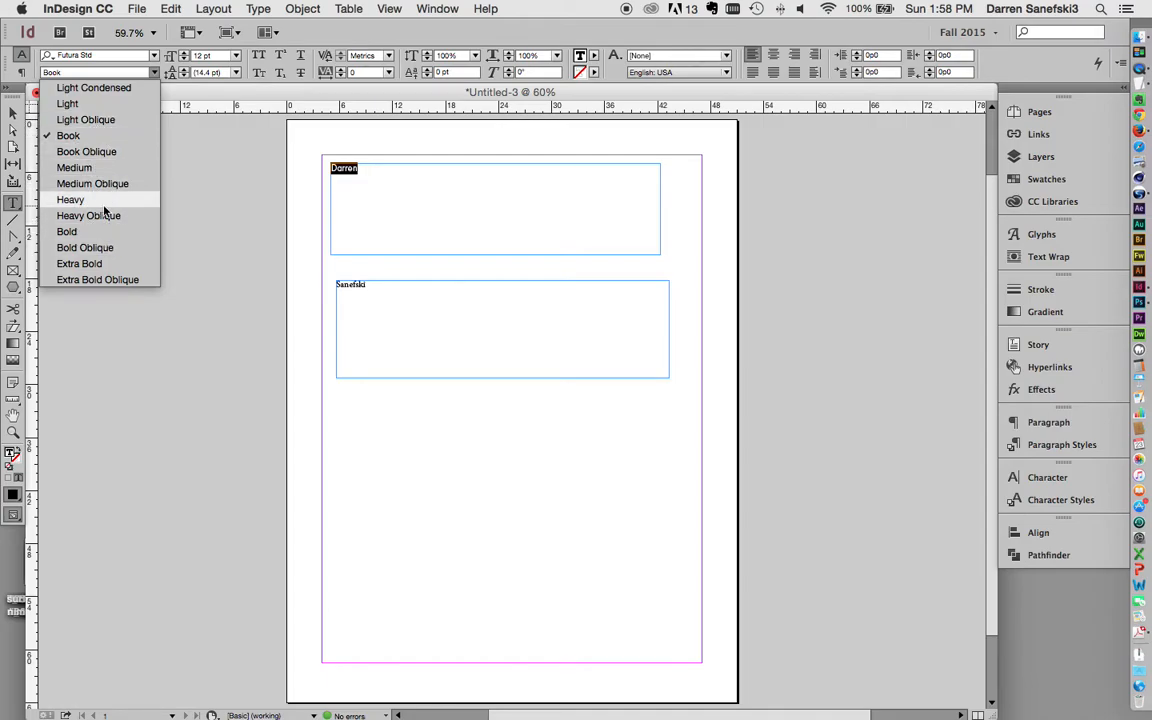
left_click(80, 264)
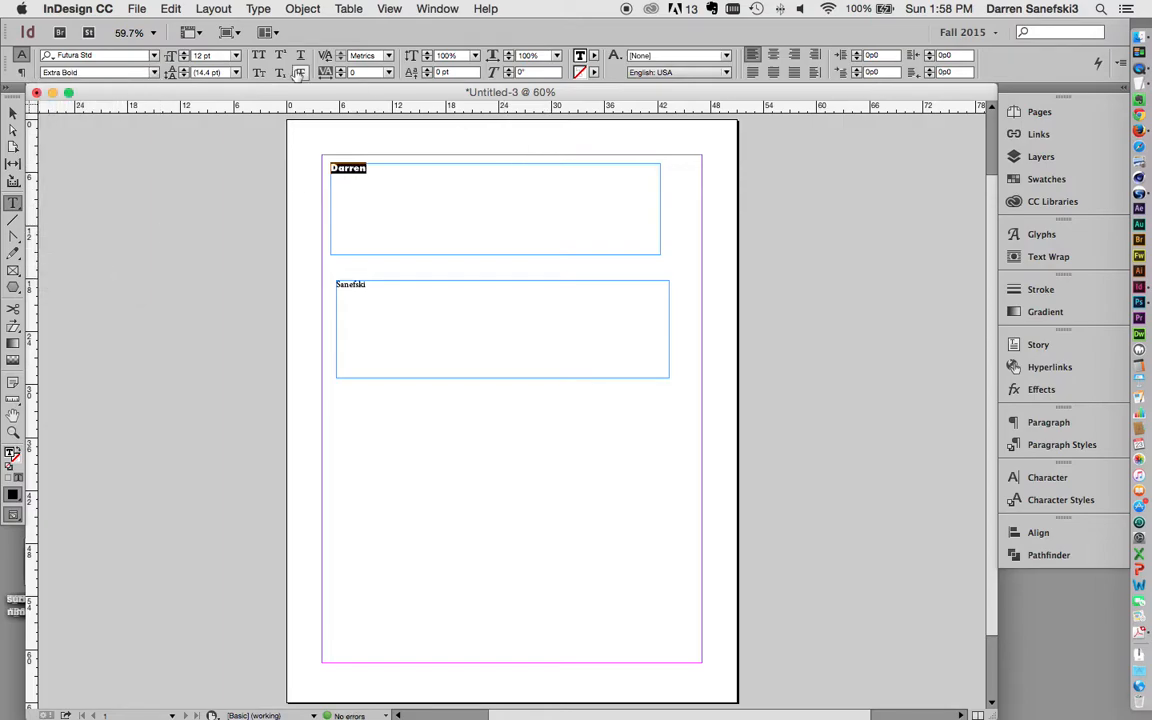
Step: Set the first name's font size to 100 pt
left_click(237, 57)
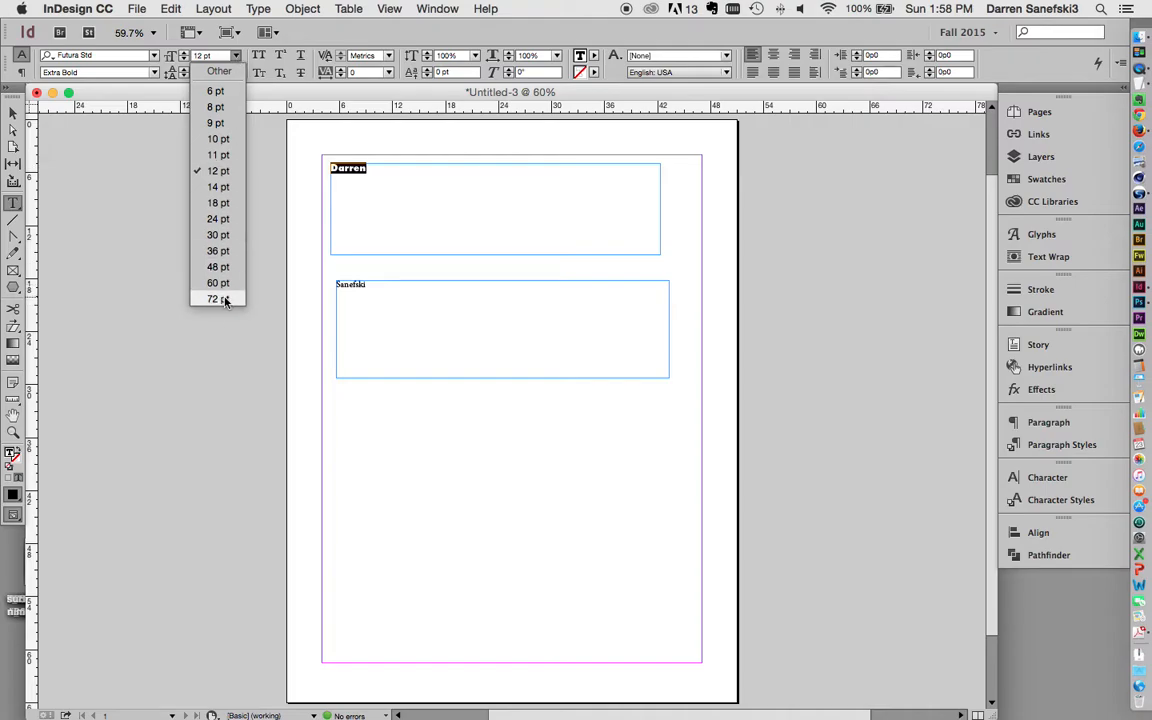
left_click(198, 56)
left_click(182, 52)
left_click(182, 52)
left_click(183, 60)
left_click(183, 52)
left_click(183, 52)
left_click(220, 57)
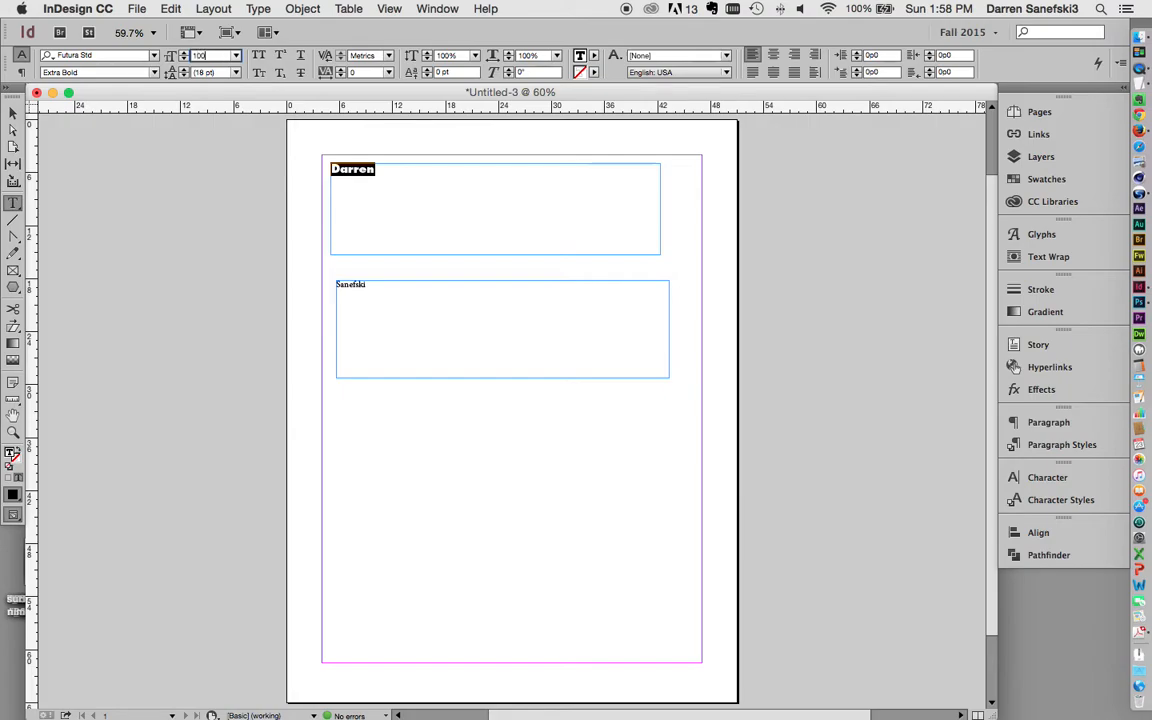
key("Return")
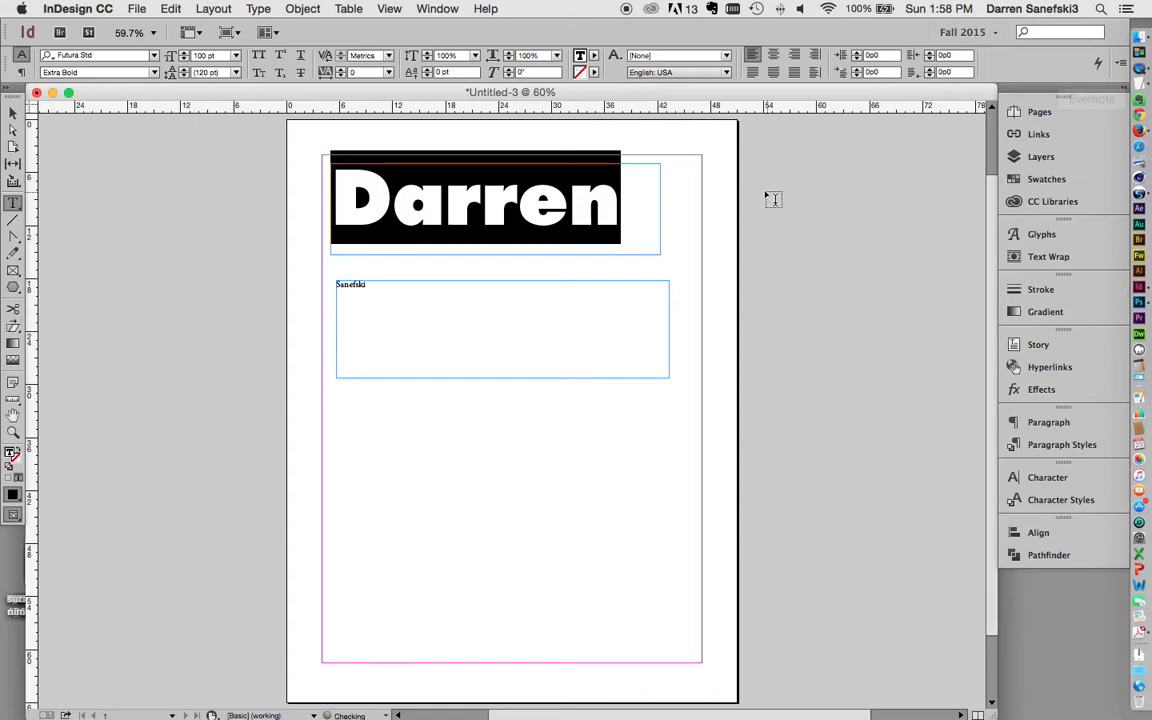
left_click(368, 284)
Step: Select the surname text with the Type tool
left_click_drag(336, 283, 440, 279)
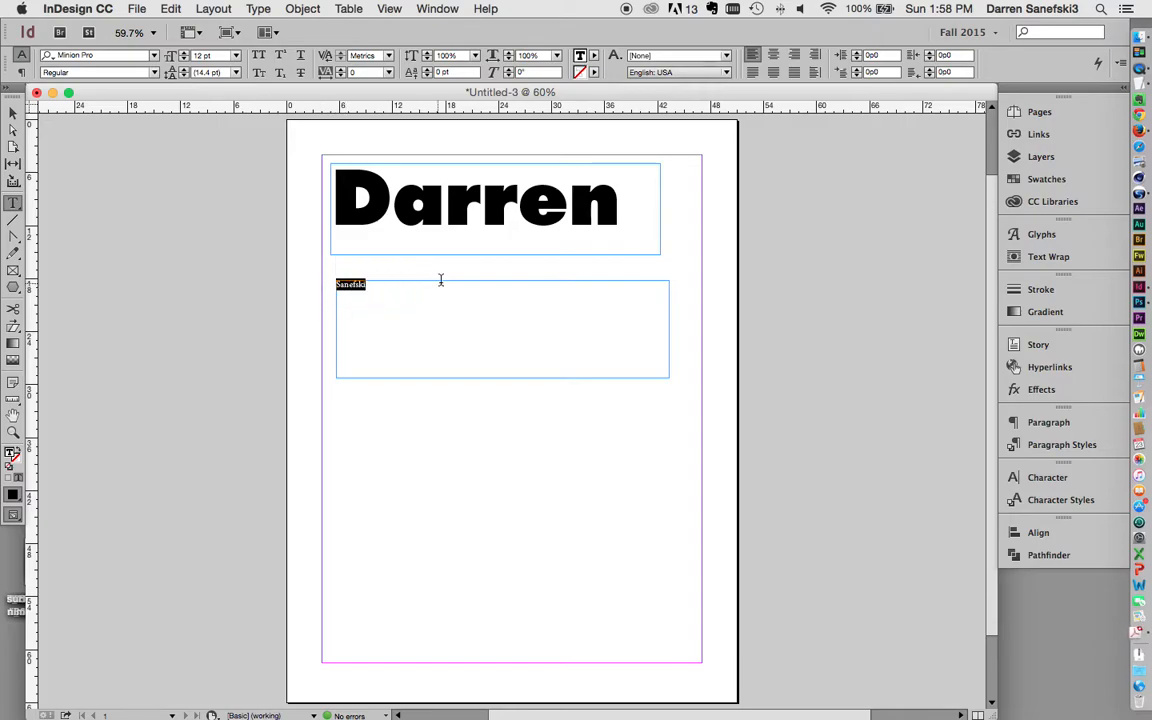
double_click(406, 285)
double_click(350, 285)
left_click(13, 116)
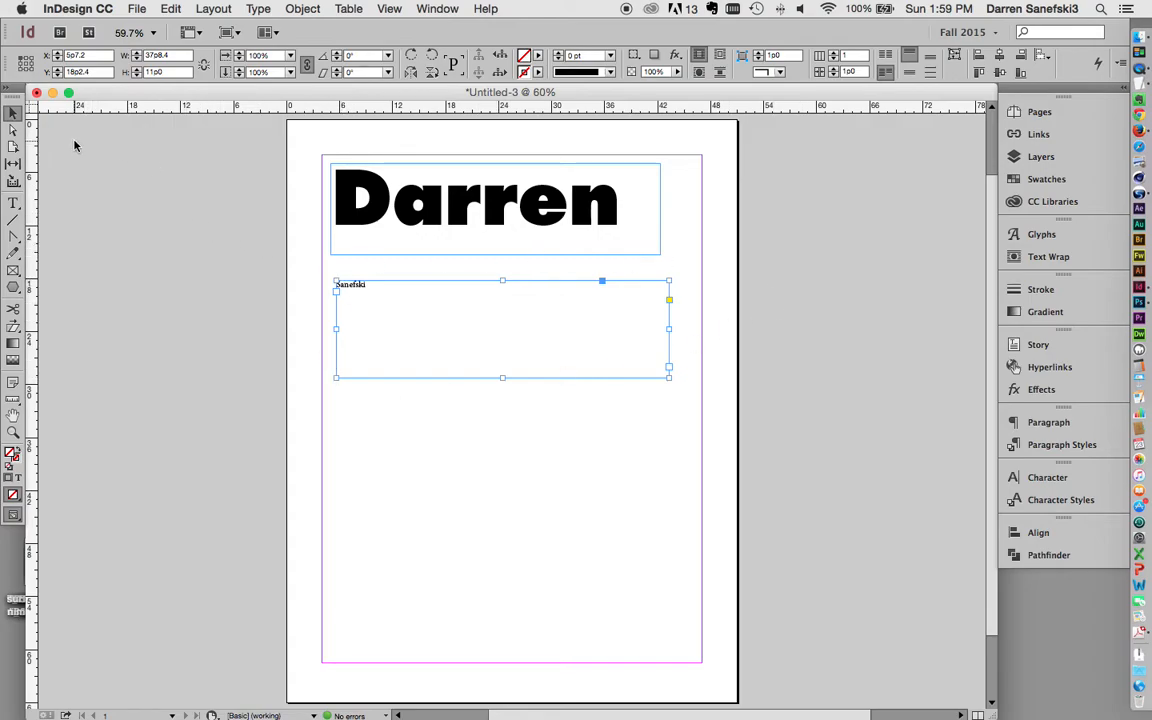
left_click(13, 204)
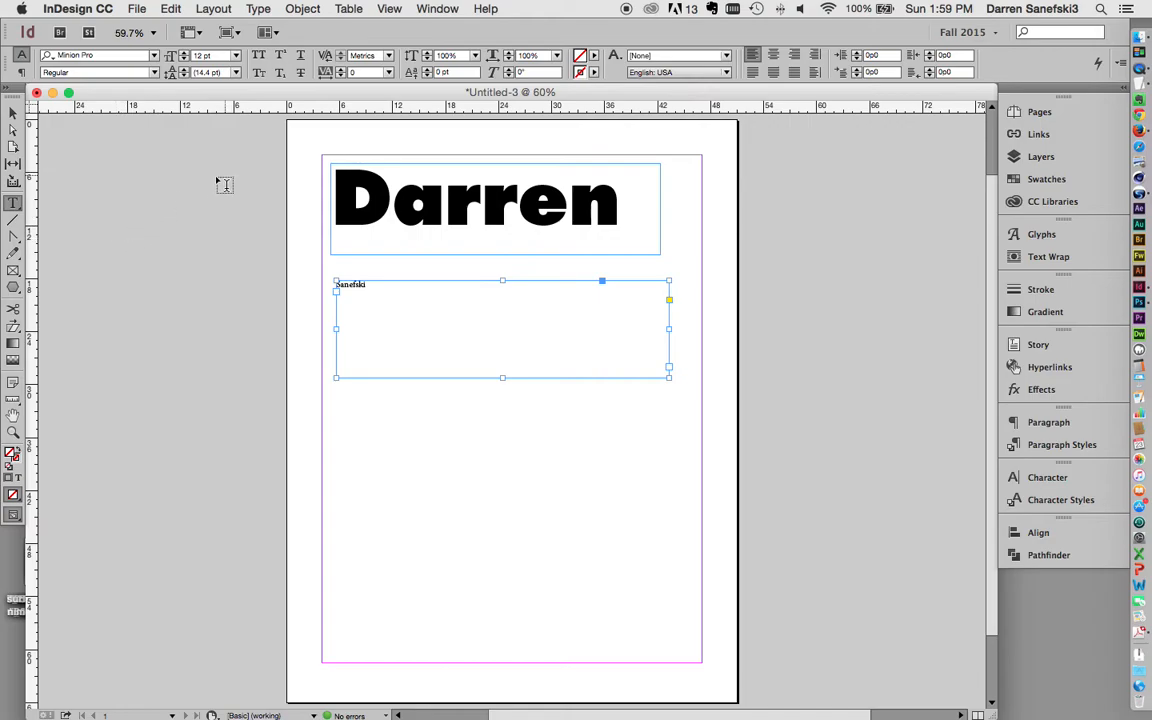
Step: Step the surname's font size up from 12 pt to 60 pt
left_click(183, 55)
left_click(183, 55)
left_click(183, 55)
left_click(183, 55)
left_click(183, 55)
left_click(183, 55)
left_click(183, 55)
left_click(183, 55)
left_click(183, 55)
left_click(183, 55)
left_click(183, 55)
left_click(183, 55)
left_click(183, 55)
left_click(183, 55)
left_click(183, 55)
left_click(183, 55)
left_click(183, 55)
left_click(183, 55)
left_click(183, 55)
left_click(183, 55)
left_click(183, 55)
left_click(183, 55)
left_click(183, 55)
left_click(183, 55)
left_click(183, 55)
left_click(183, 55)
left_click(183, 55)
left_click(183, 55)
left_click(183, 55)
left_click(183, 55)
left_click(183, 55)
left_click(183, 55)
left_click(183, 55)
left_click(183, 55)
left_click(183, 55)
left_click(183, 55)
left_click(183, 55)
left_click(183, 55)
left_click(183, 55)
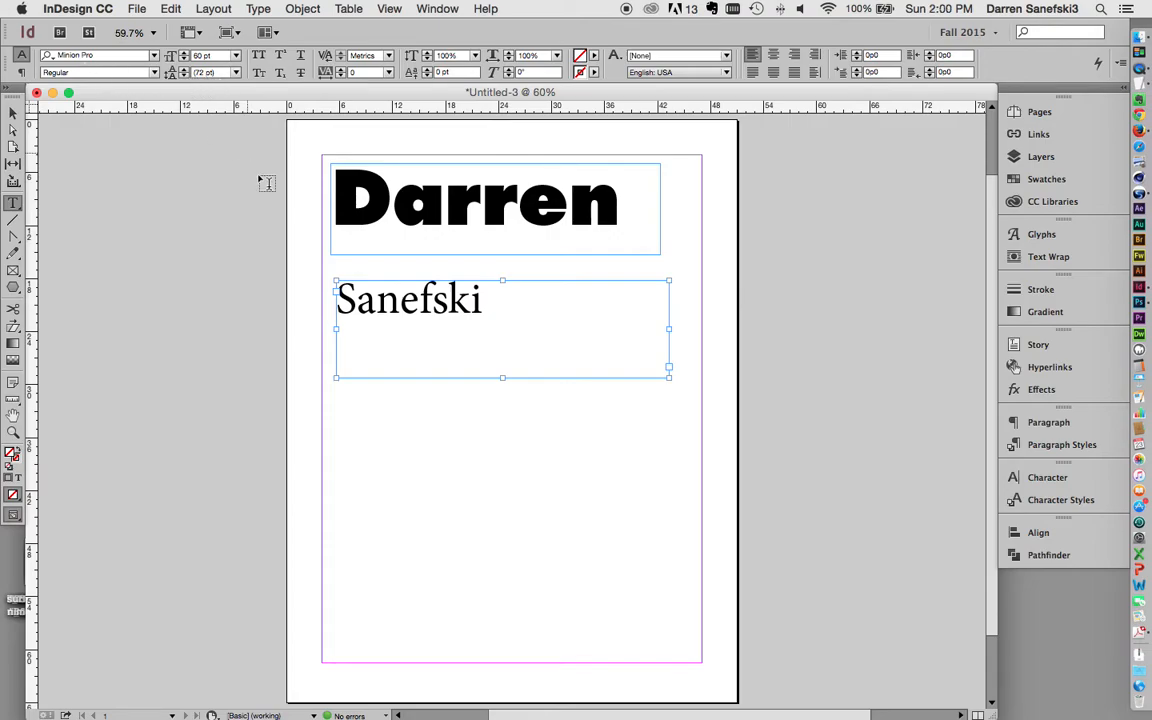
Step: Change the surname's font from Minion Pro to Rockwell Std
left_click(155, 56)
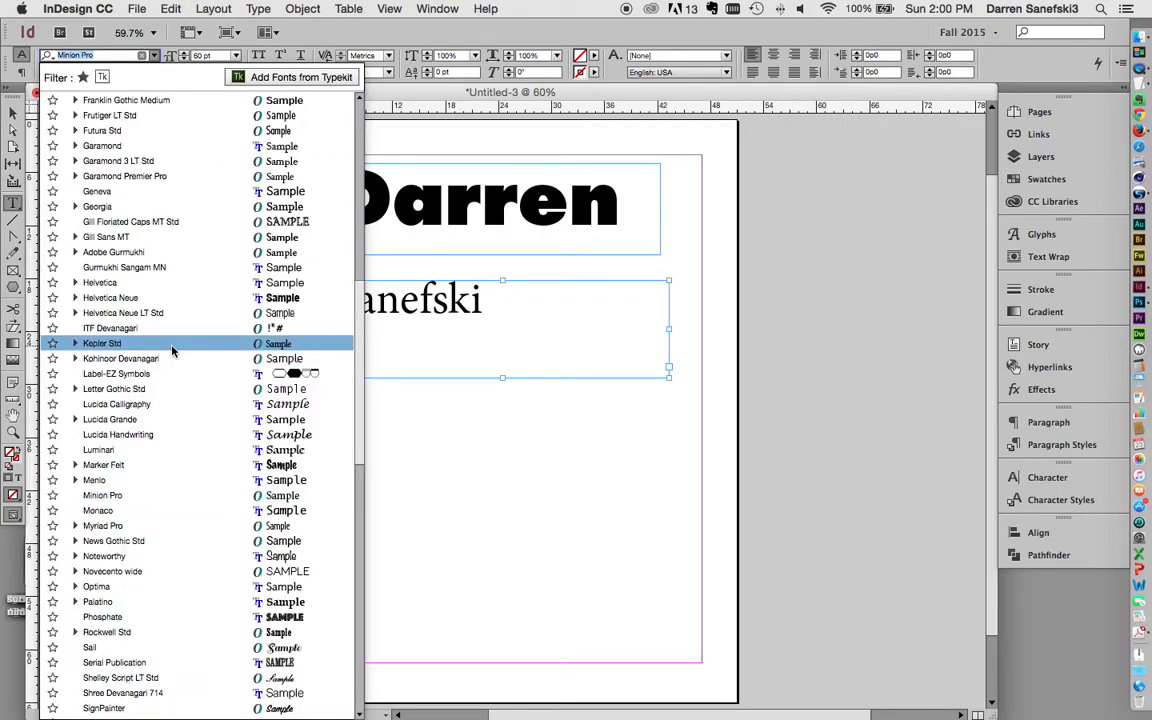
scroll(172, 350, "down", 10)
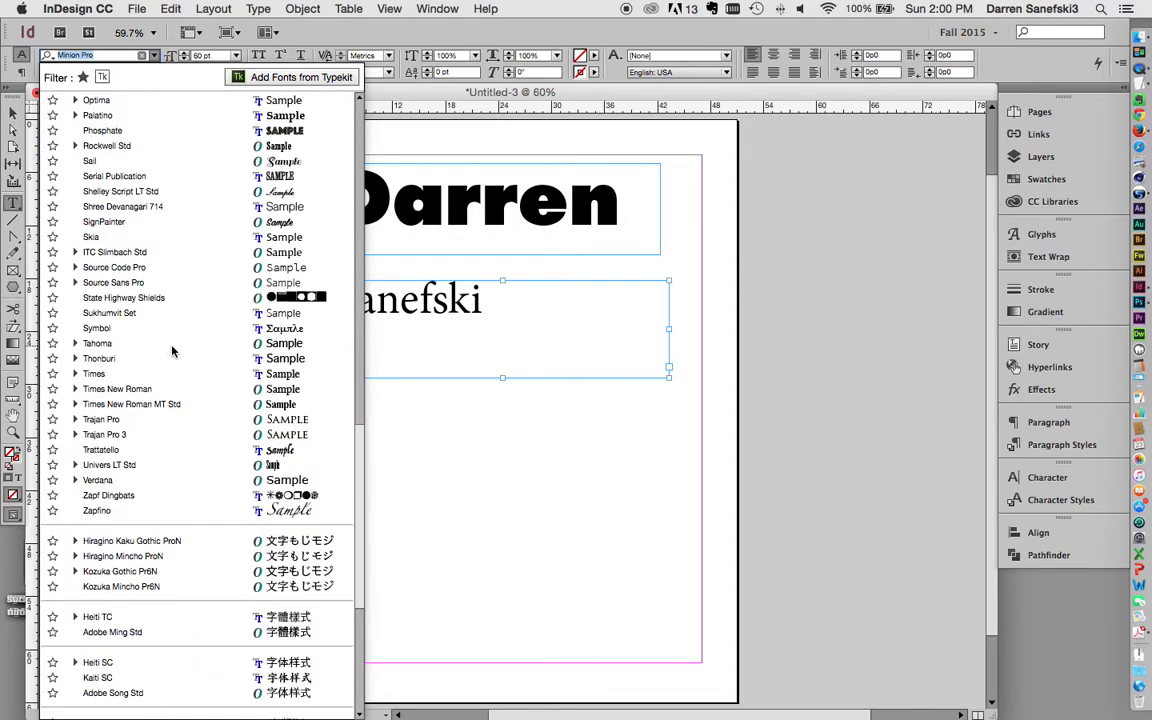
scroll(172, 350, "up", 5)
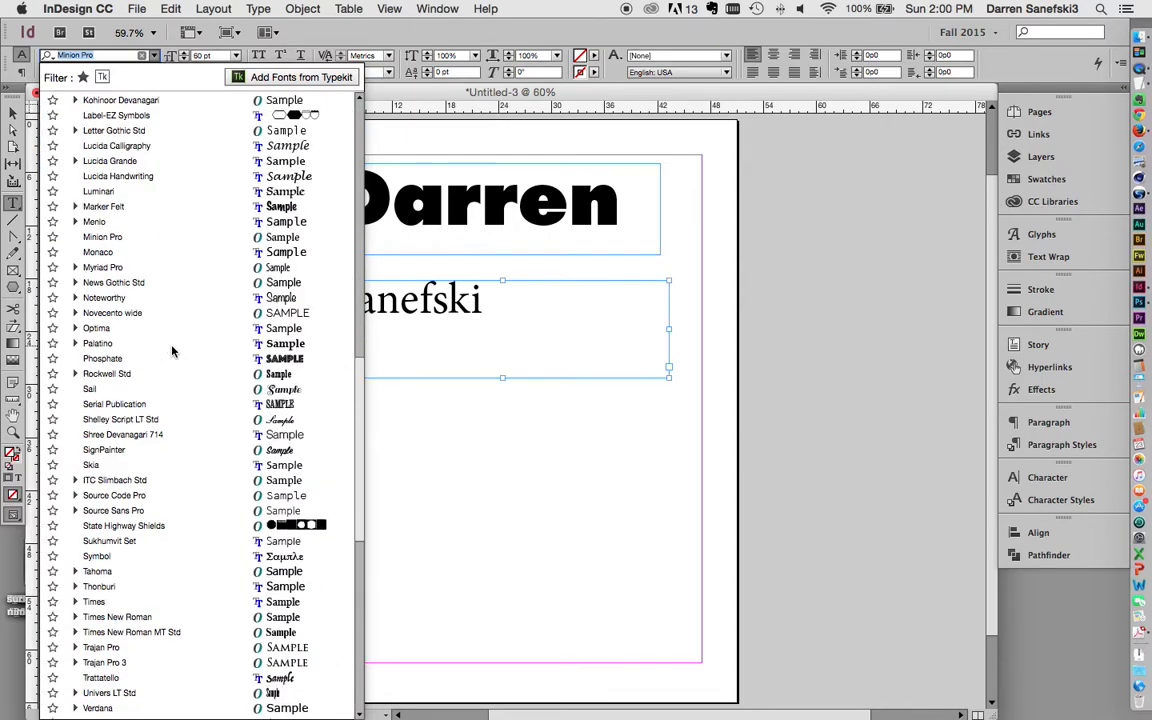
scroll(172, 350, "up", 1)
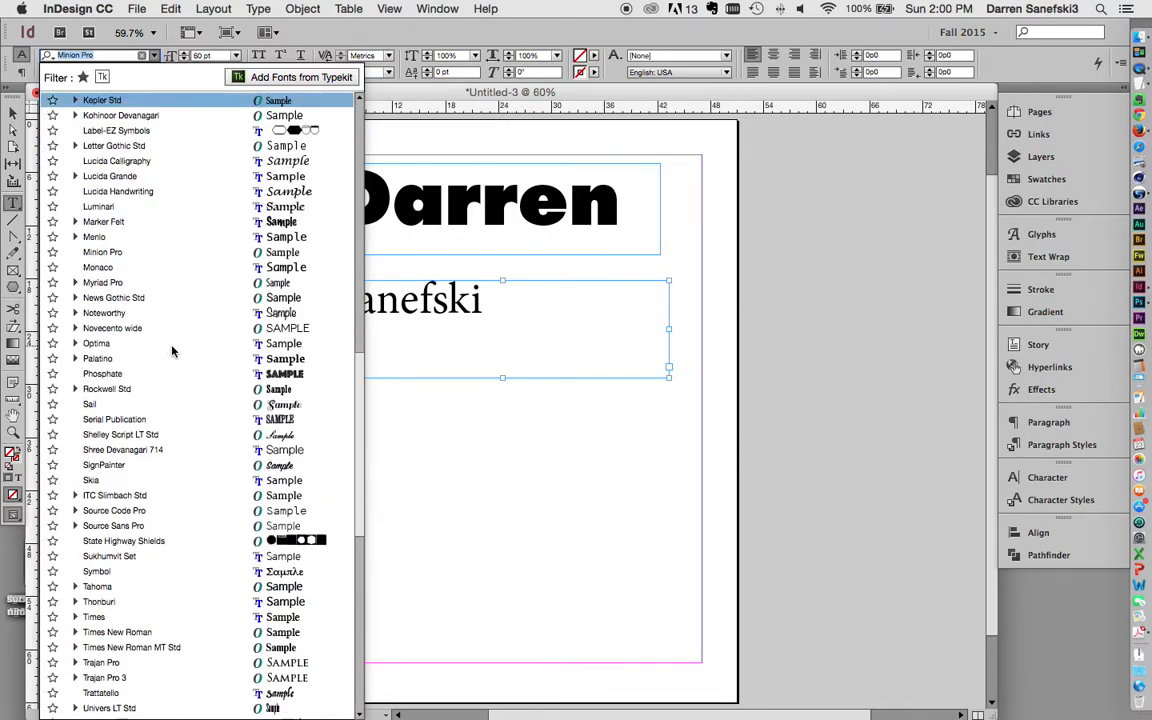
left_click(122, 389)
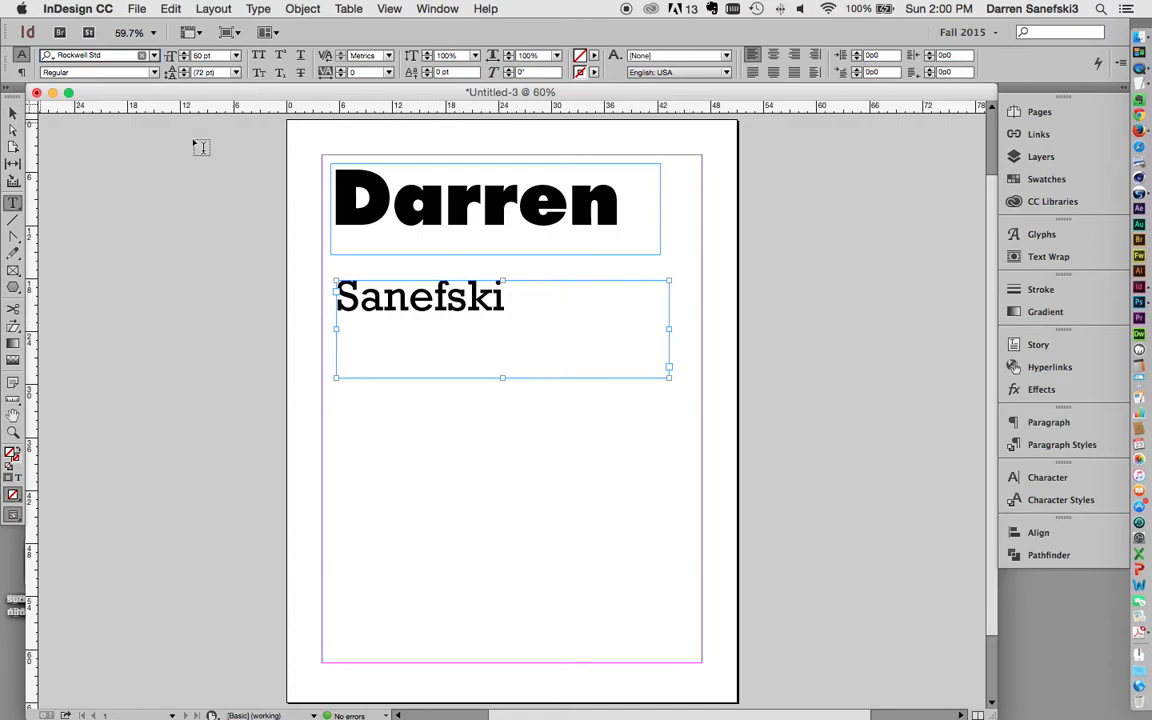
Step: Select the first-name frame and switch back to the Type tool
left_click(13, 112)
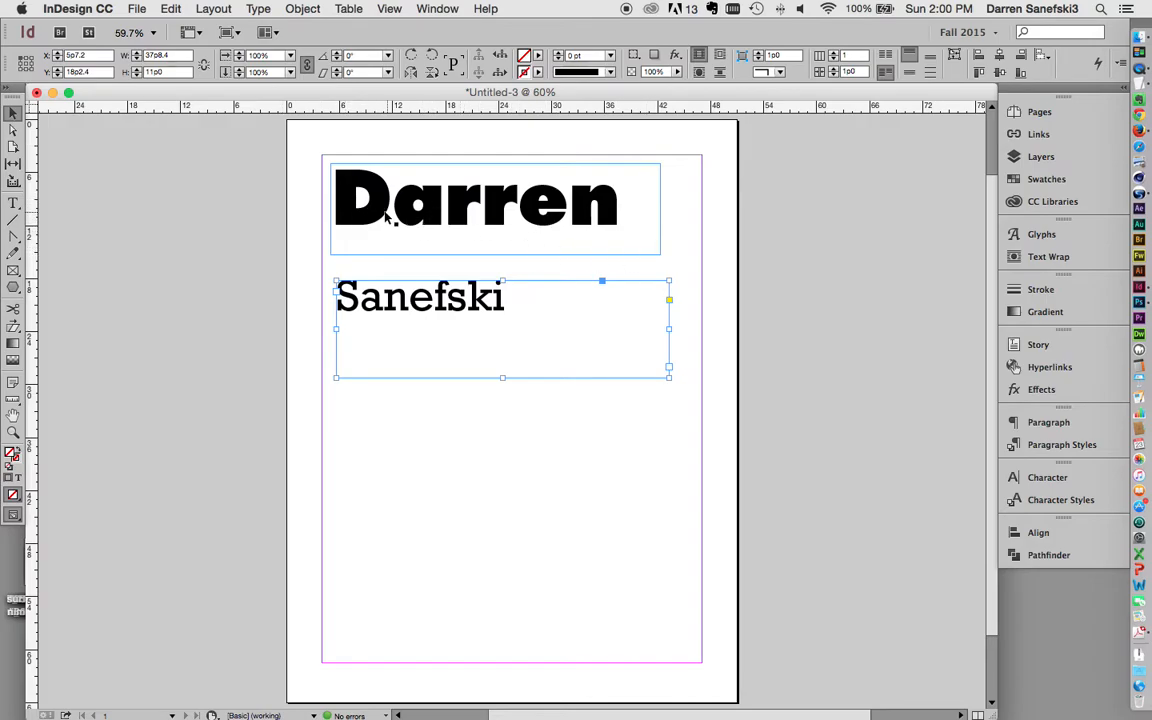
left_click(371, 221)
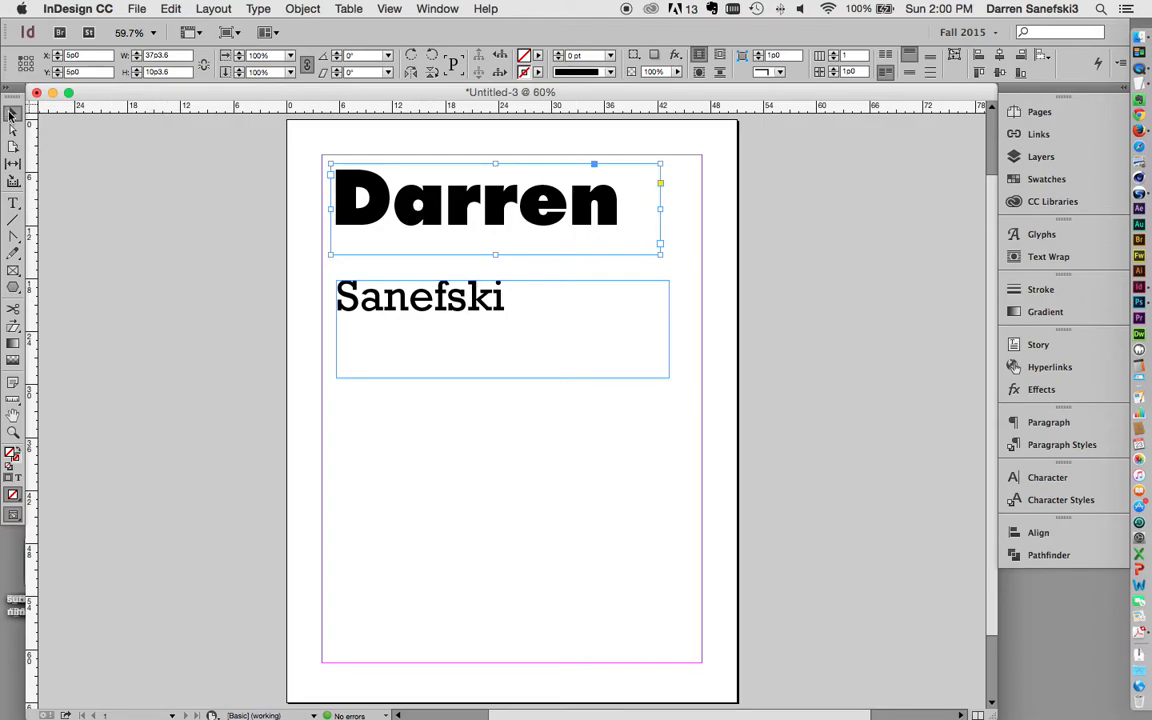
left_click(12, 204)
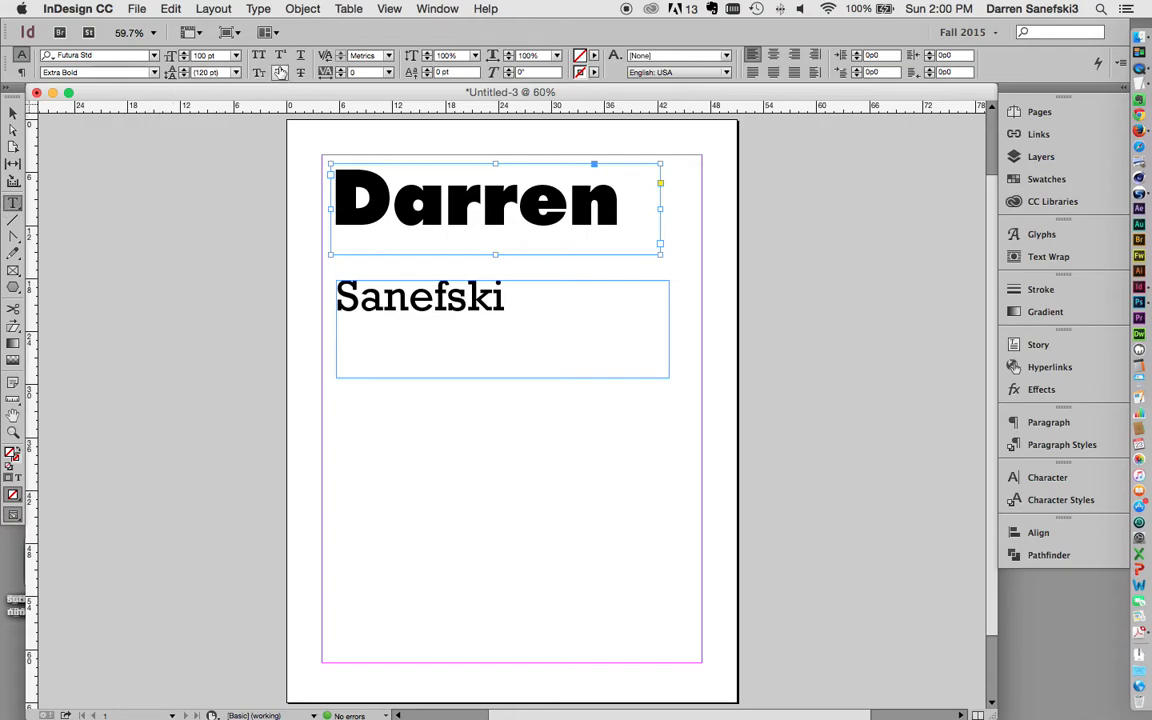
left_click(340, 70)
left_click(340, 70)
left_click(340, 70)
left_click(340, 70)
left_click(340, 70)
left_click(340, 70)
left_click(340, 70)
left_click(340, 70)
left_click(340, 70)
left_click(340, 70)
left_click(340, 70)
left_click(340, 77)
left_click(340, 77)
left_click(340, 77)
left_click(340, 77)
left_click(340, 77)
left_click(340, 77)
left_click(340, 77)
left_click(340, 77)
left_click(340, 77)
left_click(340, 77)
left_click(340, 77)
left_click(340, 77)
left_click(340, 77)
left_click(340, 77)
left_click(340, 77)
left_click(340, 77)
left_click(340, 77)
left_click(340, 77)
left_click(340, 77)
left_click(340, 77)
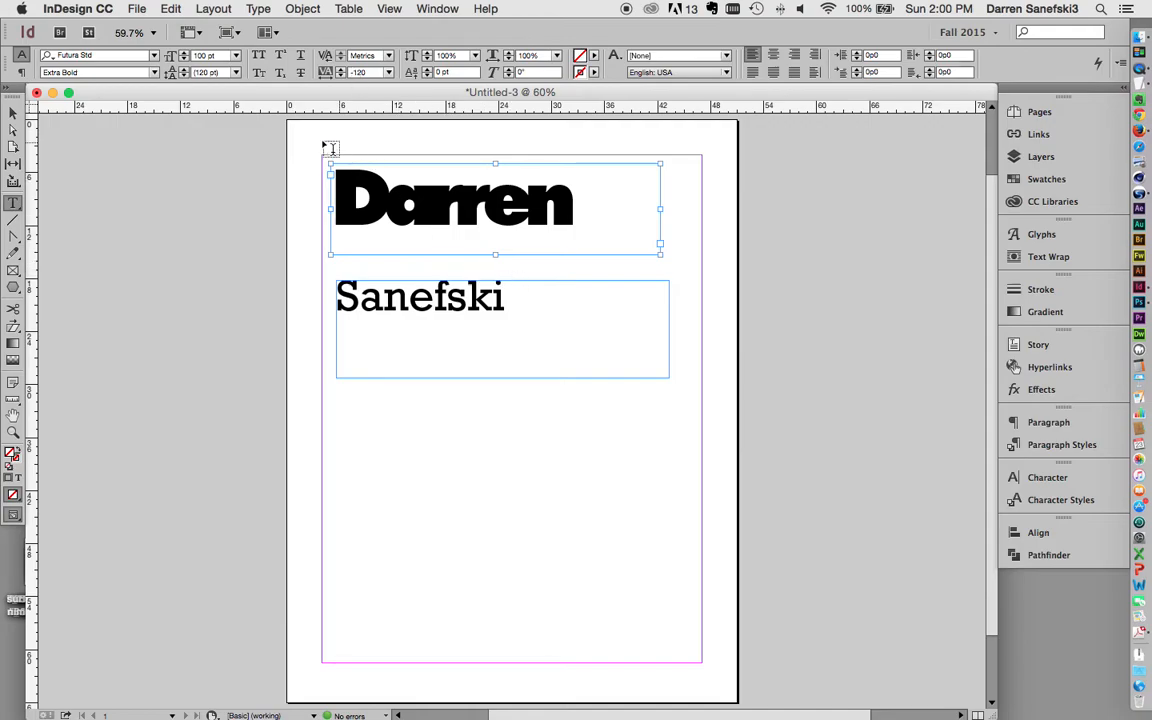
left_click(334, 71)
type("0")
key("Return")
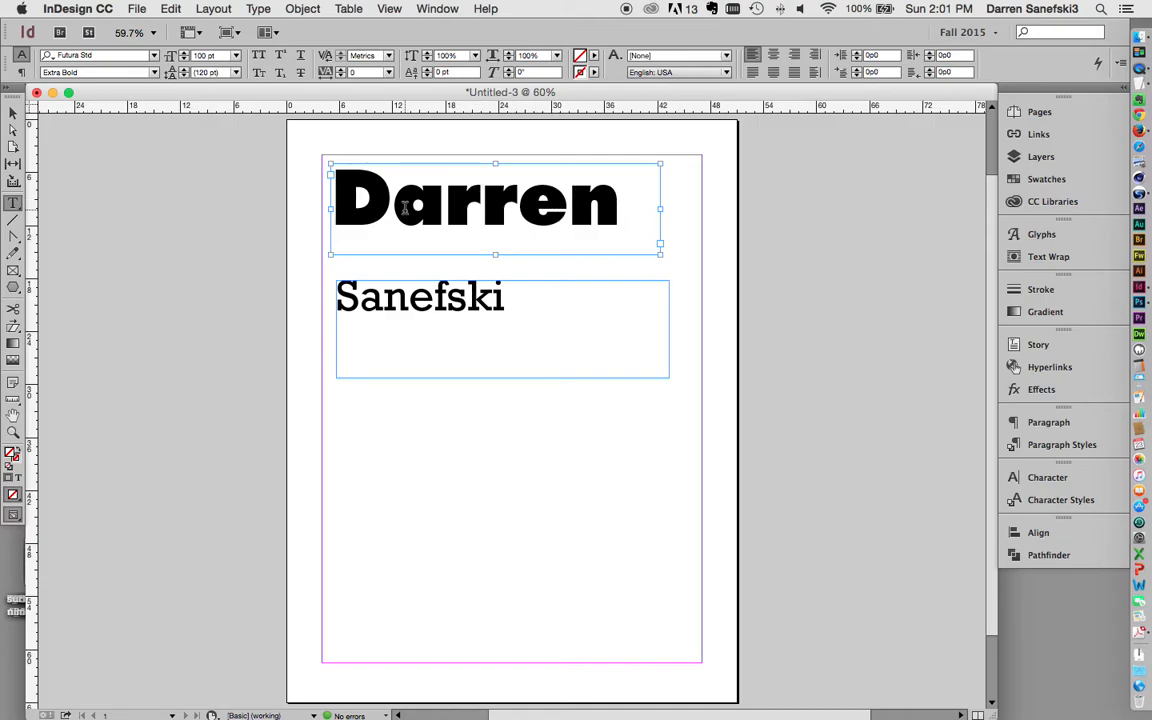
Step: Apply tighter negative kerning to the D–a and a–r pairs of the first name
left_click(354, 190)
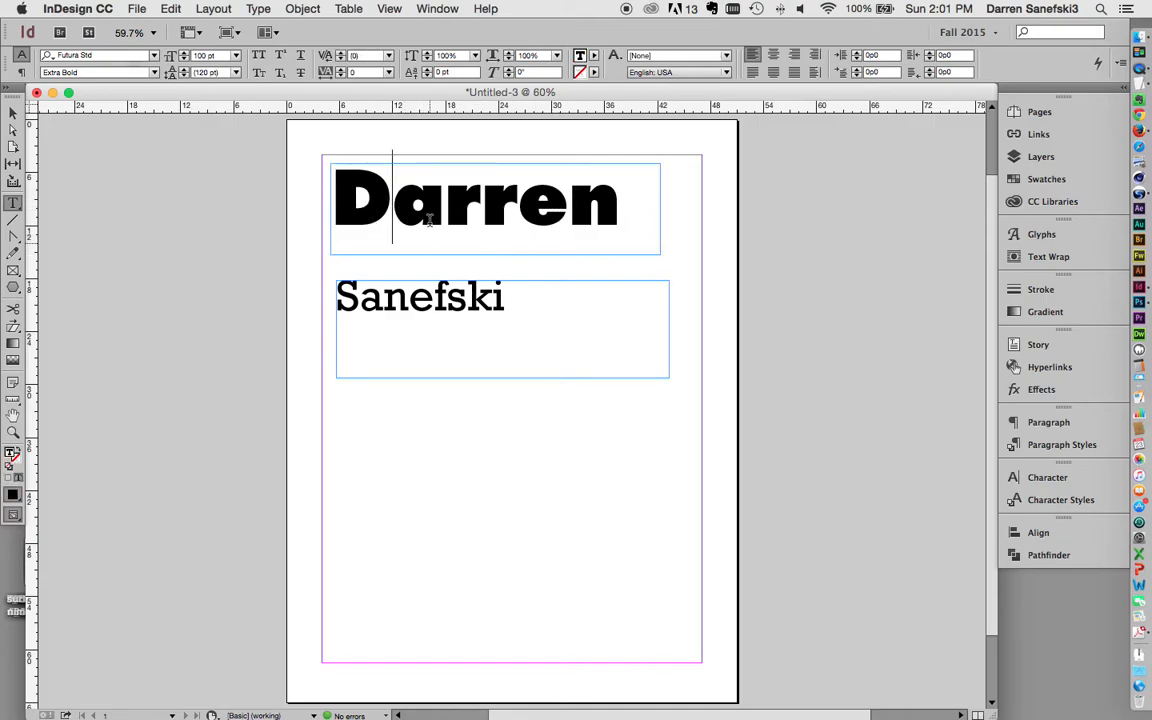
left_click(340, 60)
left_click(340, 60)
left_click(340, 57)
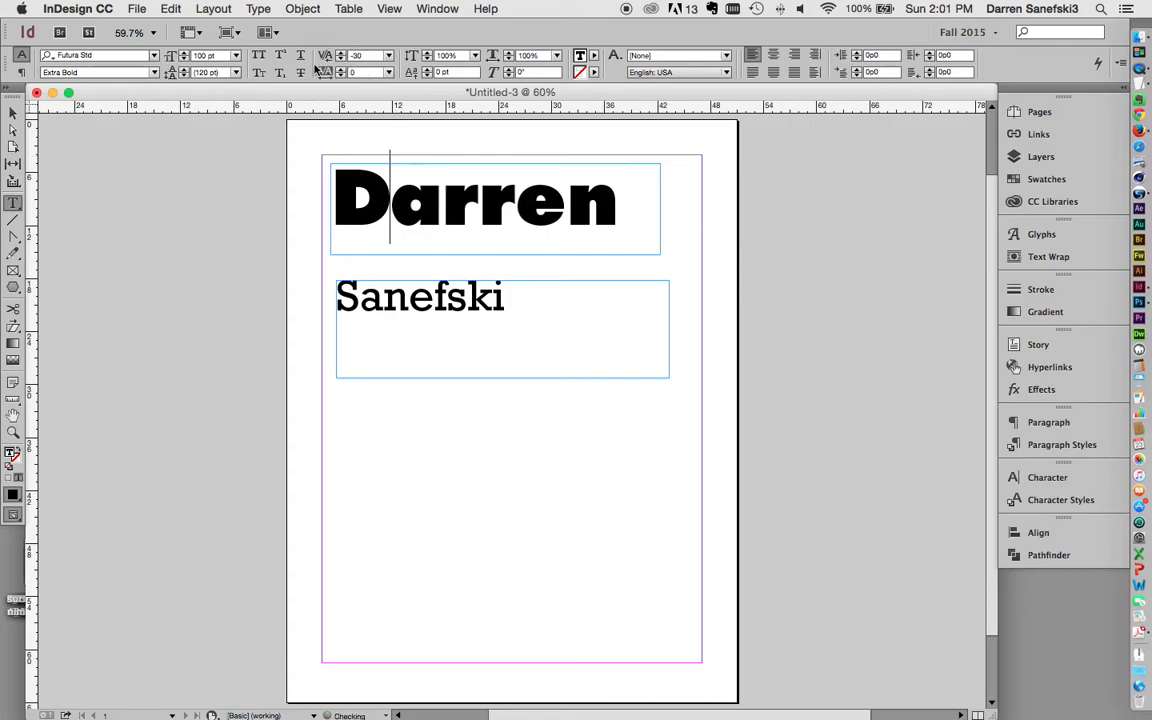
left_click(451, 207)
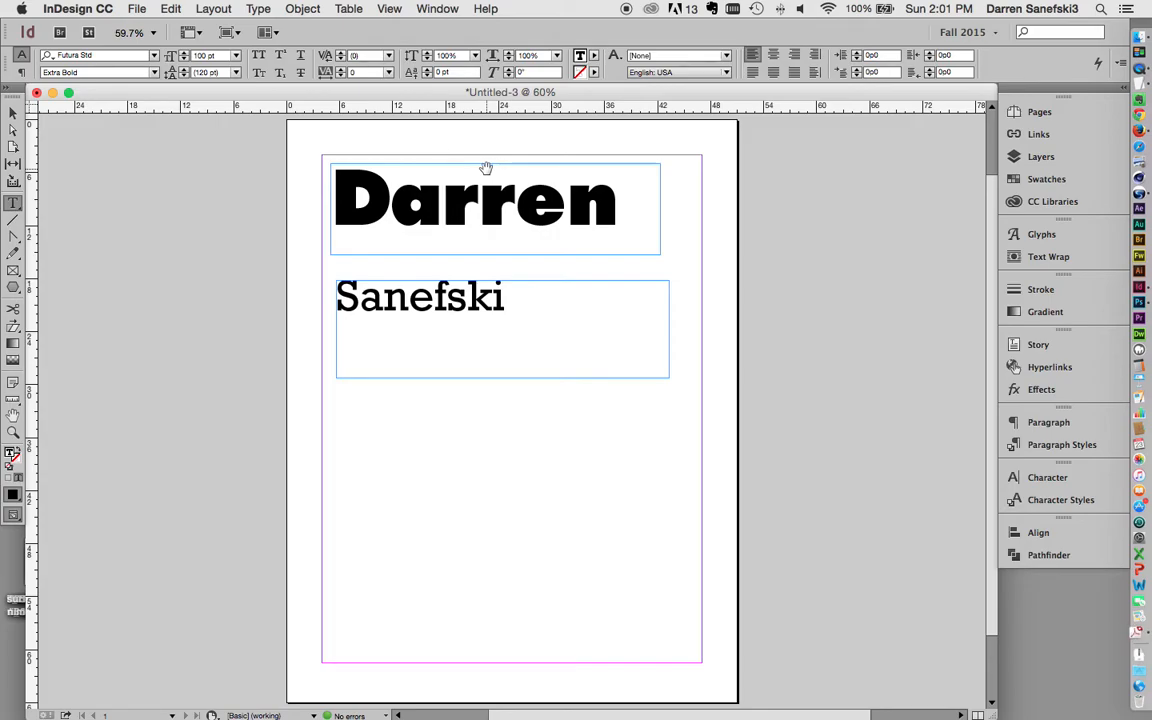
key("alt+Left")
key("alt+Left")
key("alt+Left")
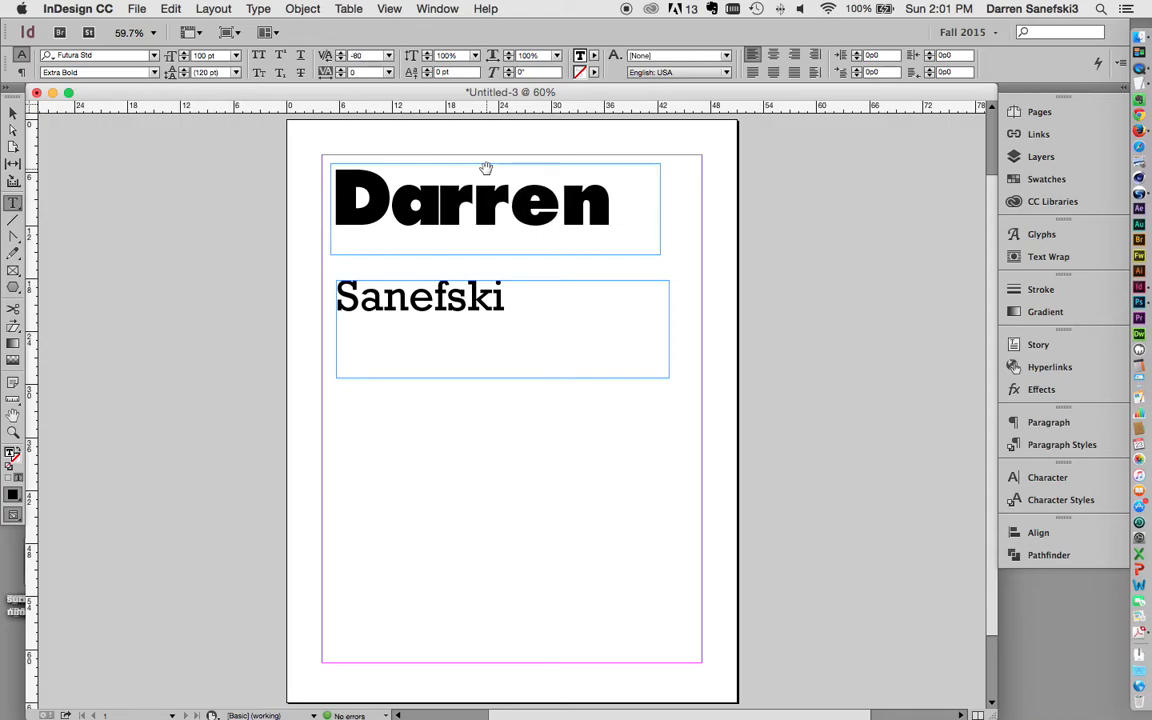
key("alt+Right")
key("alt+Right")
key("alt+Right")
key("alt+Right")
key("alt+Right")
key("alt+Left")
key("alt+Left")
key("alt+Left")
key("alt+Left")
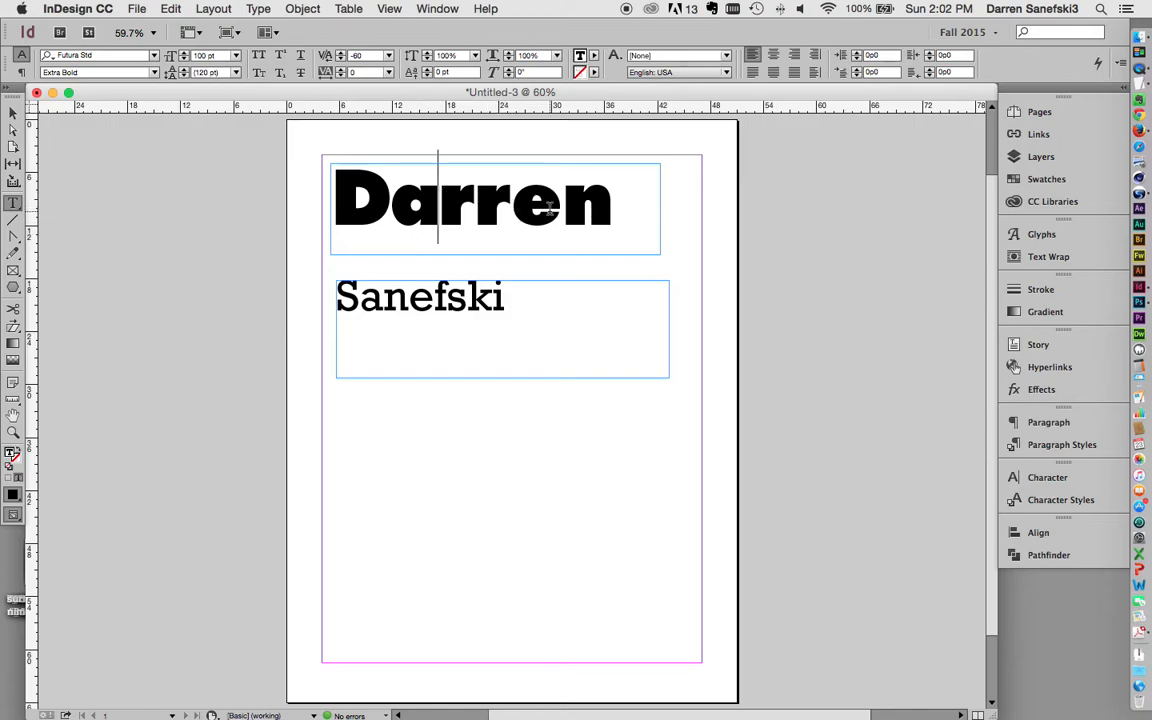
Step: Kern the e–n pair of the first name tighter to -40
left_click(640, 229)
key("Left")
key("alt+Left")
key("alt+Left")
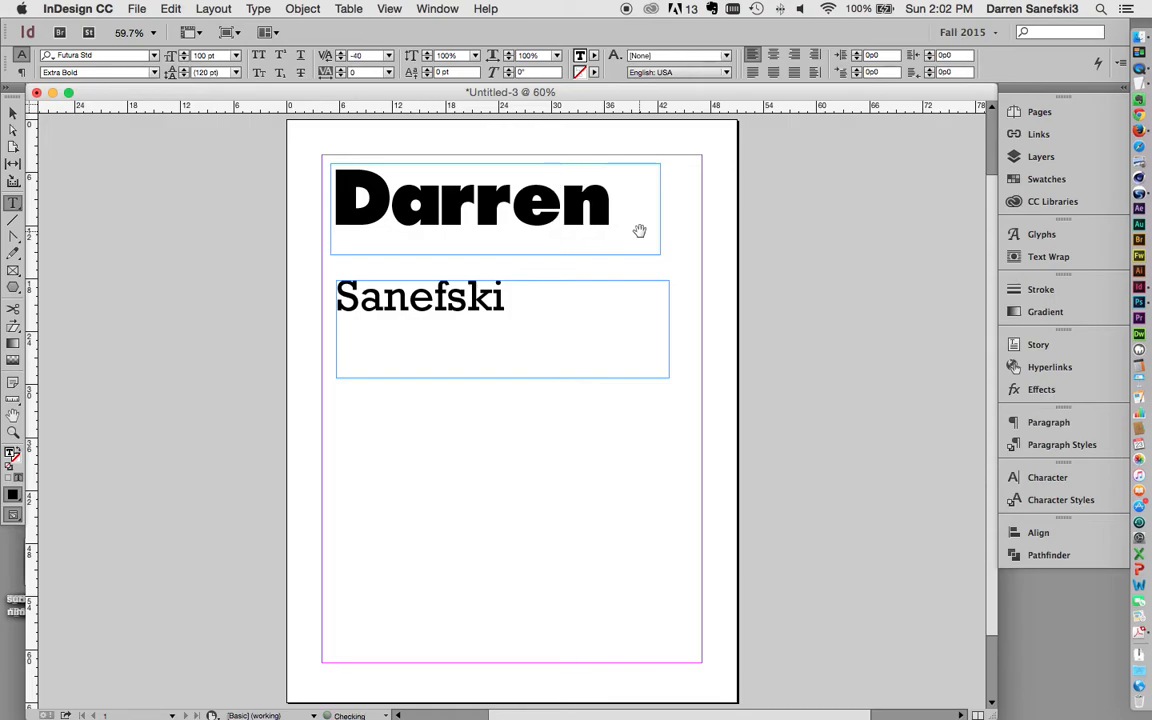
key("alt+Right")
key("alt+Left")
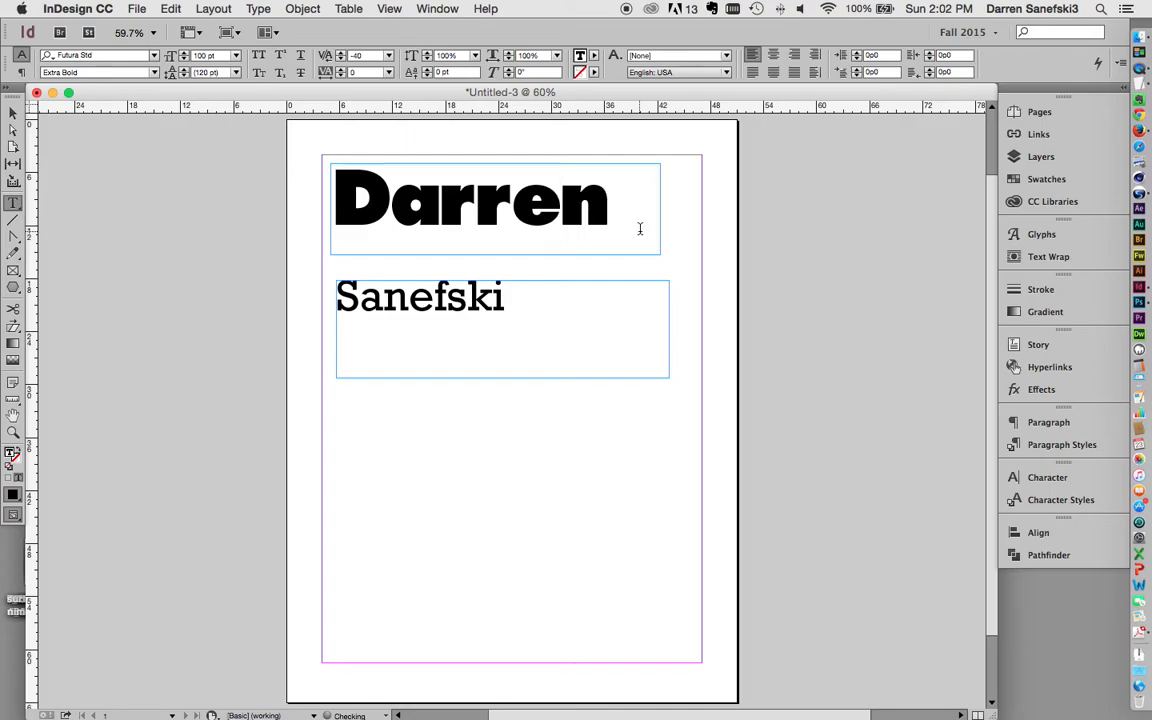
left_click(12, 111)
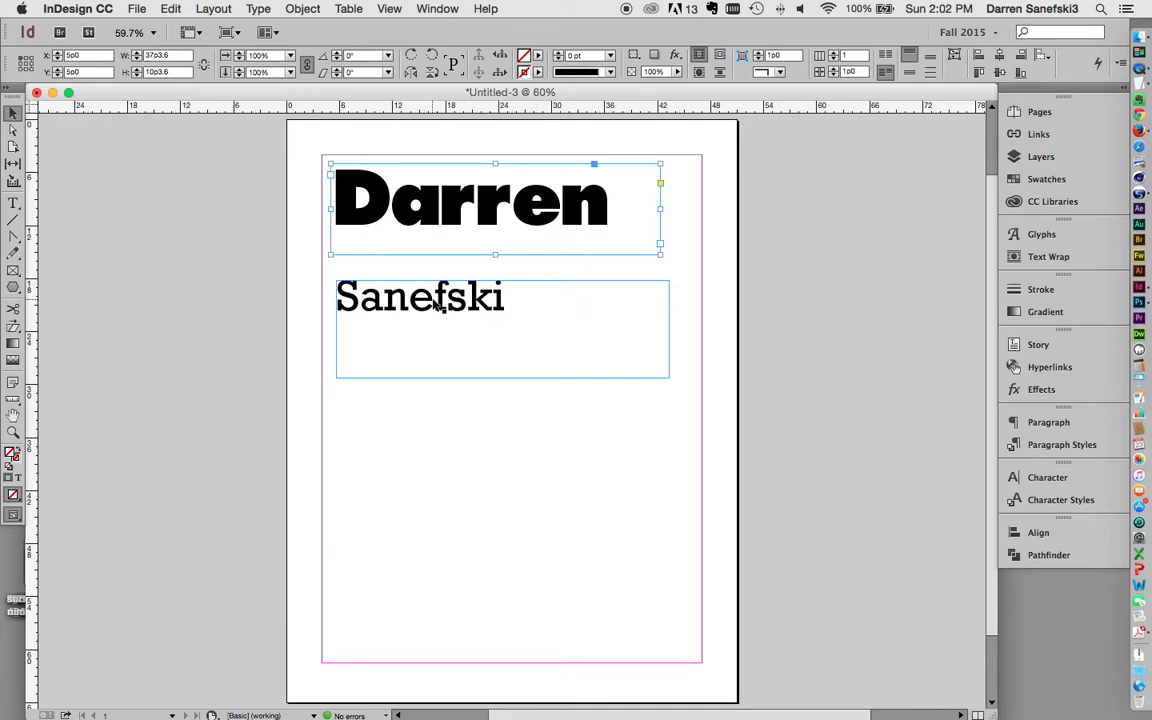
Step: Fit the surname frame to its text, about 19p1 wide by 3p4 high
double_click(386, 297)
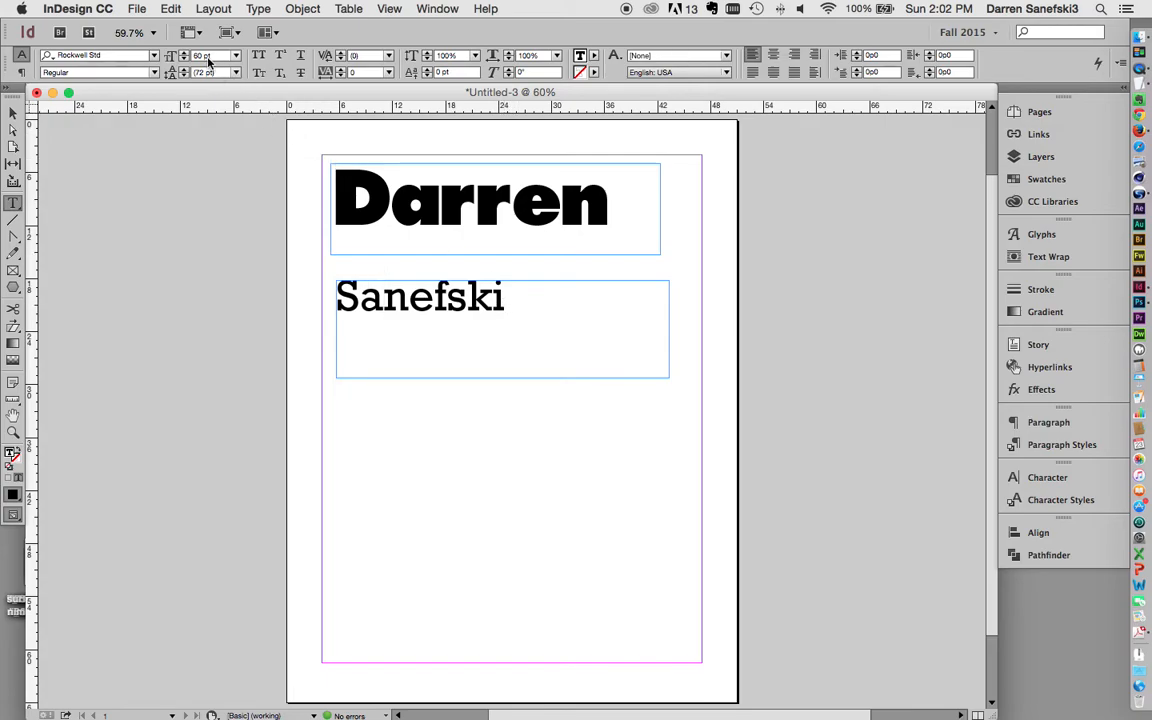
left_click(14, 117)
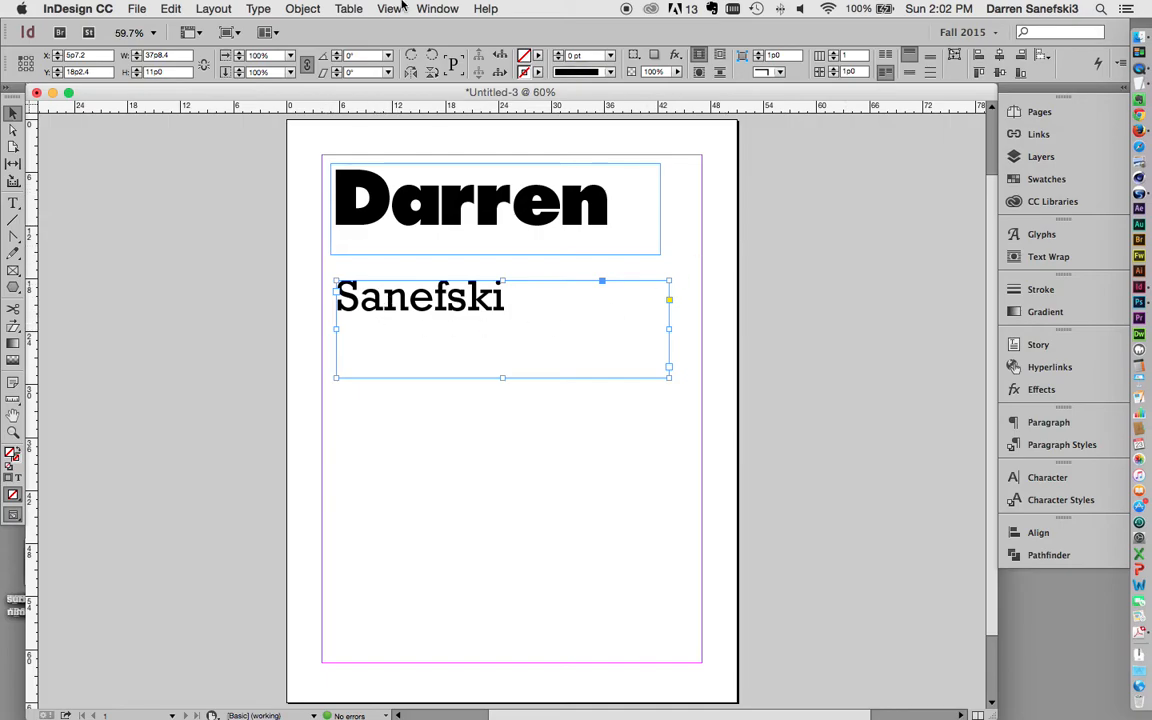
left_click(302, 9)
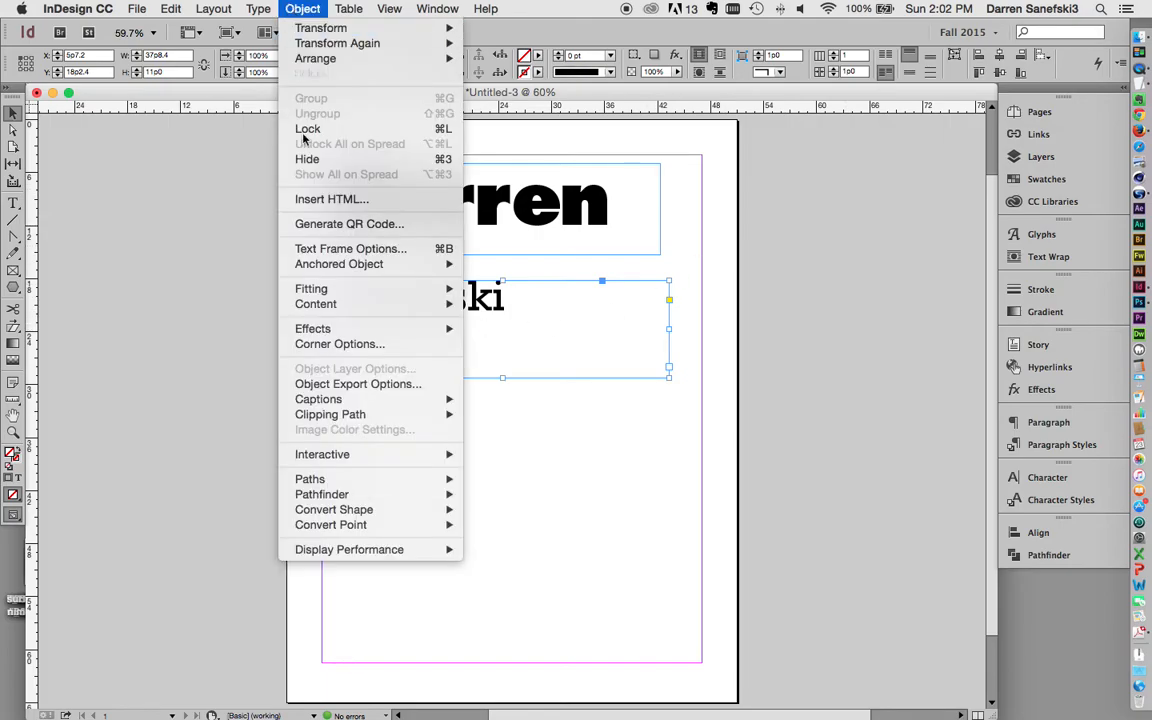
mouse_move(318, 295)
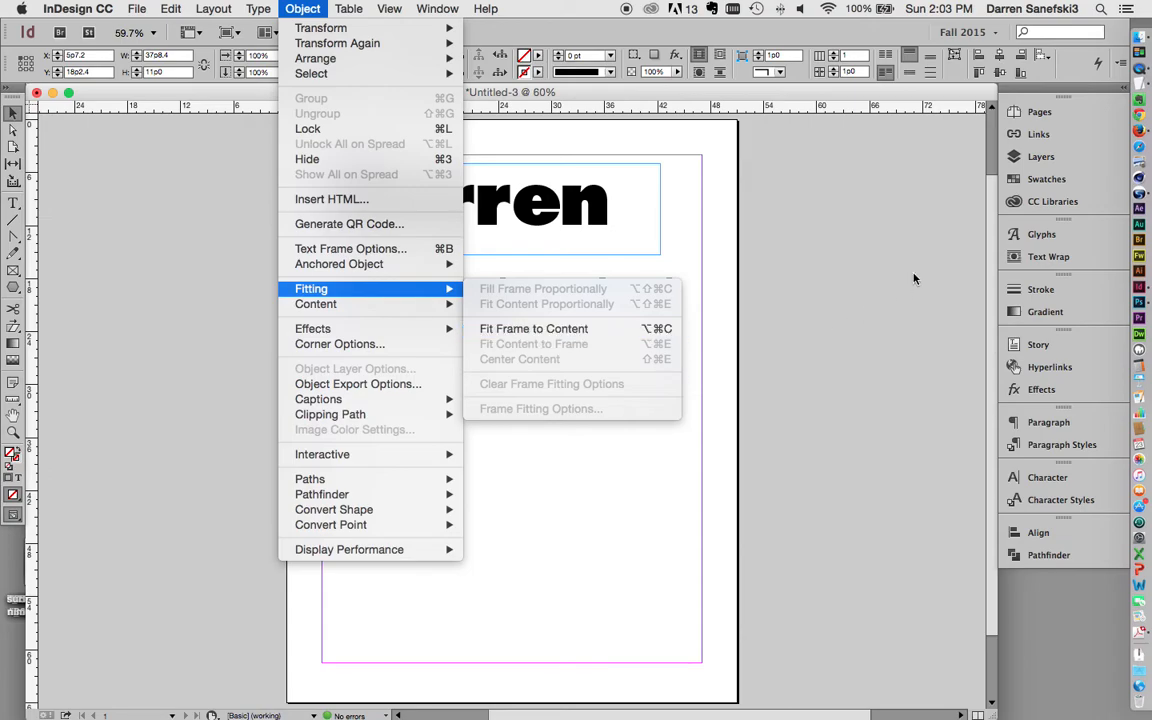
left_click(881, 251)
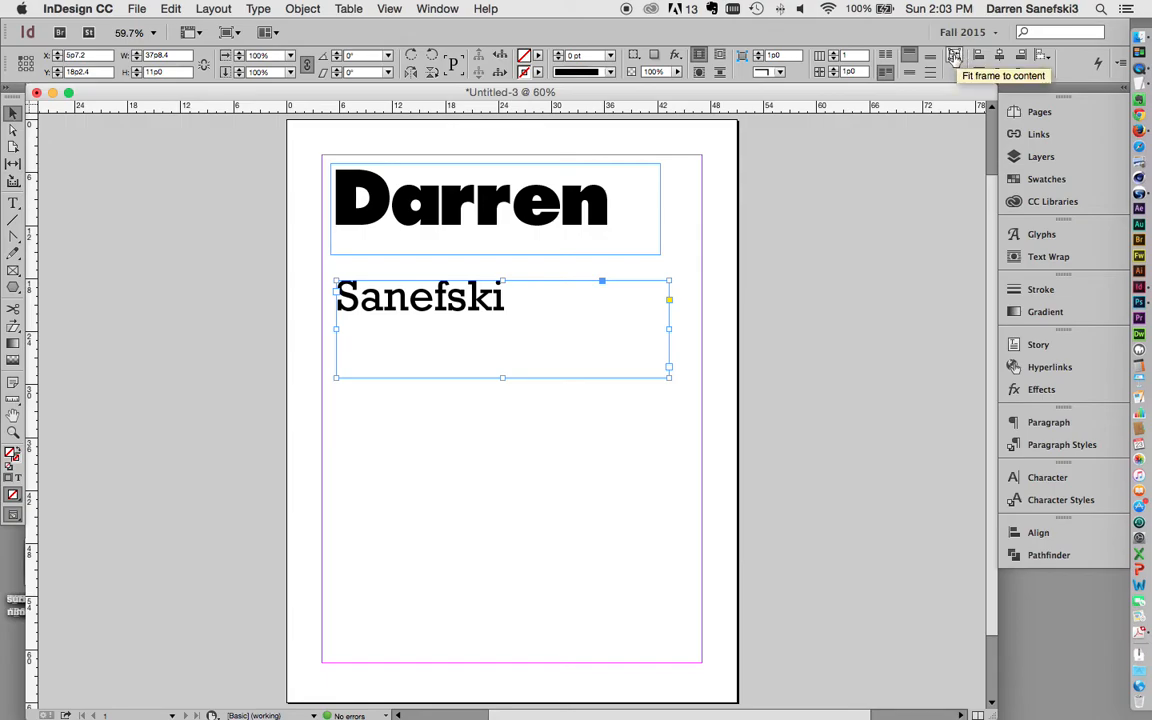
left_click(953, 57)
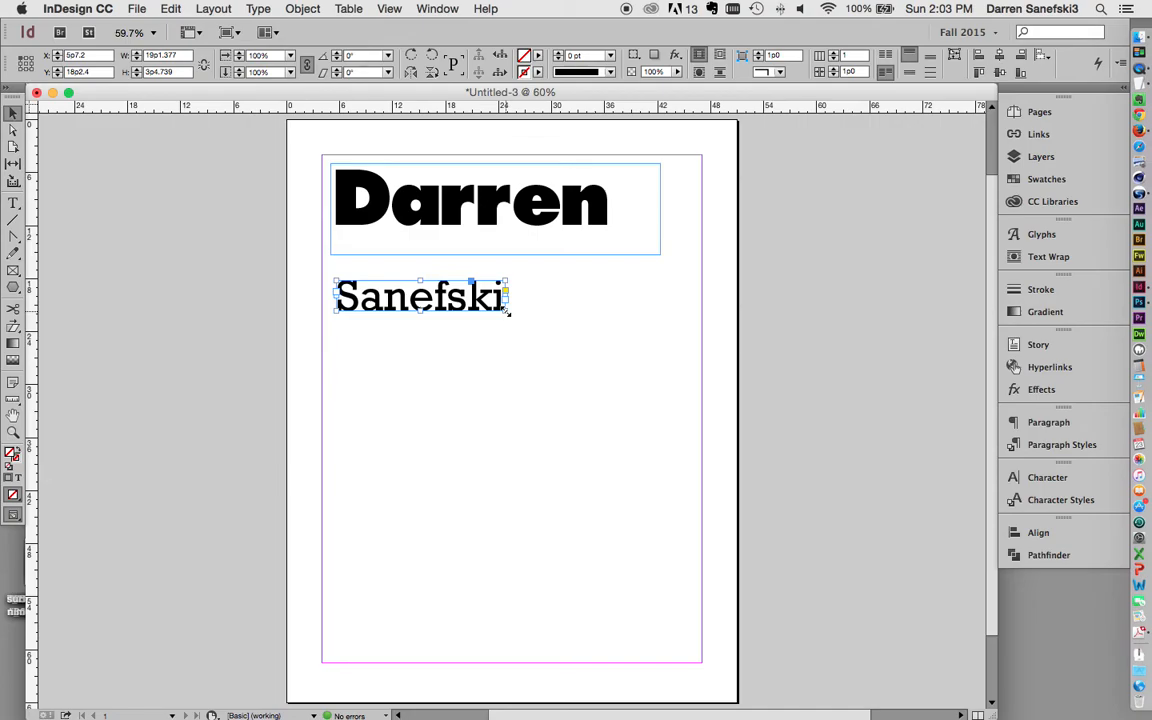
Step: Scale the surname frame and text to about 44p7.6 by 7p11.1, nearly page width
left_click_drag(507, 312, 508, 313)
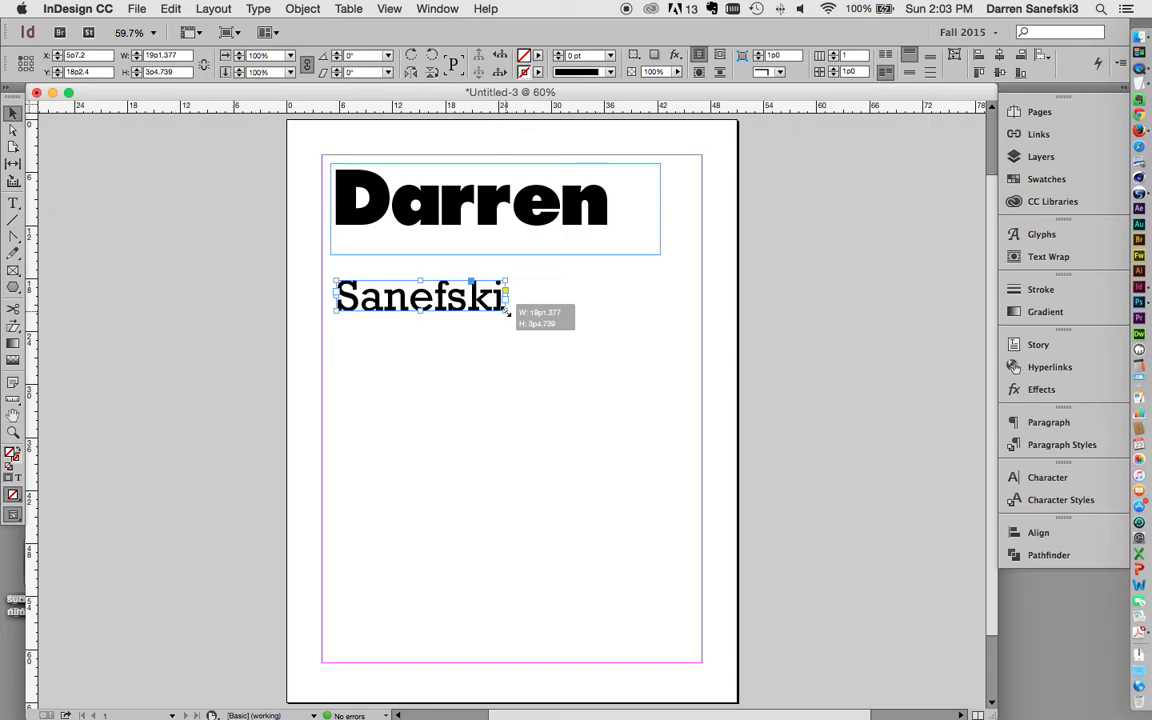
left_click_drag(508, 313, 465, 316)
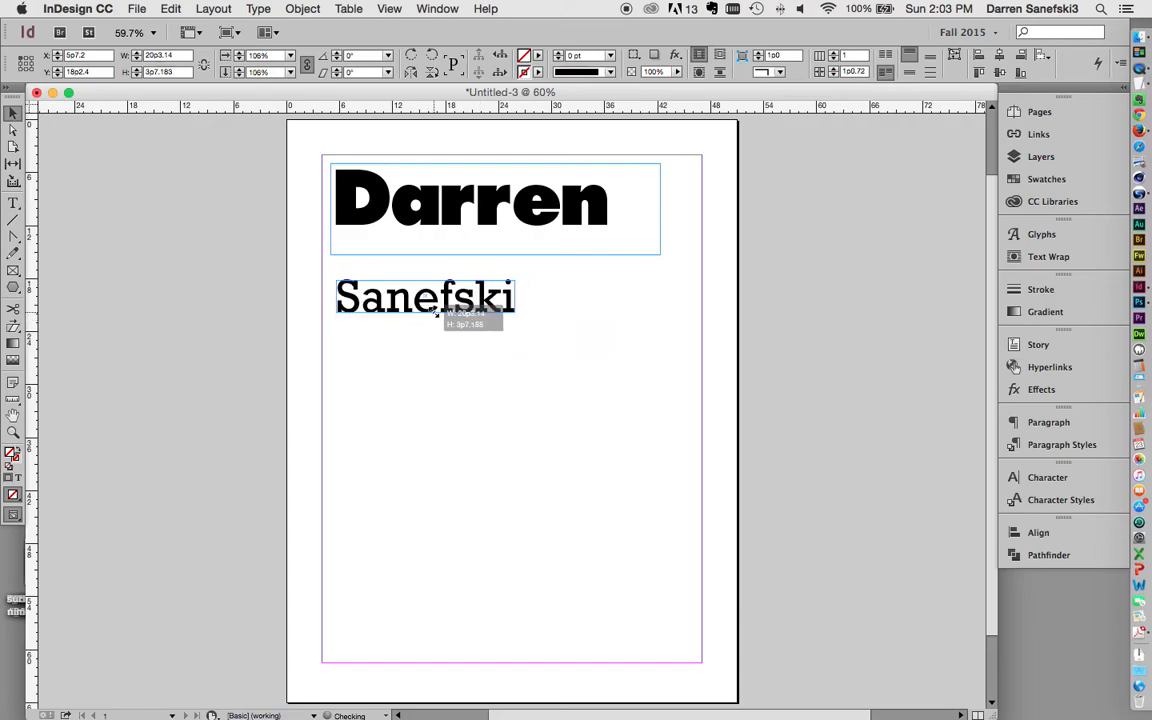
left_click_drag(452, 314, 648, 334)
left_click_drag(720, 355, 624, 348)
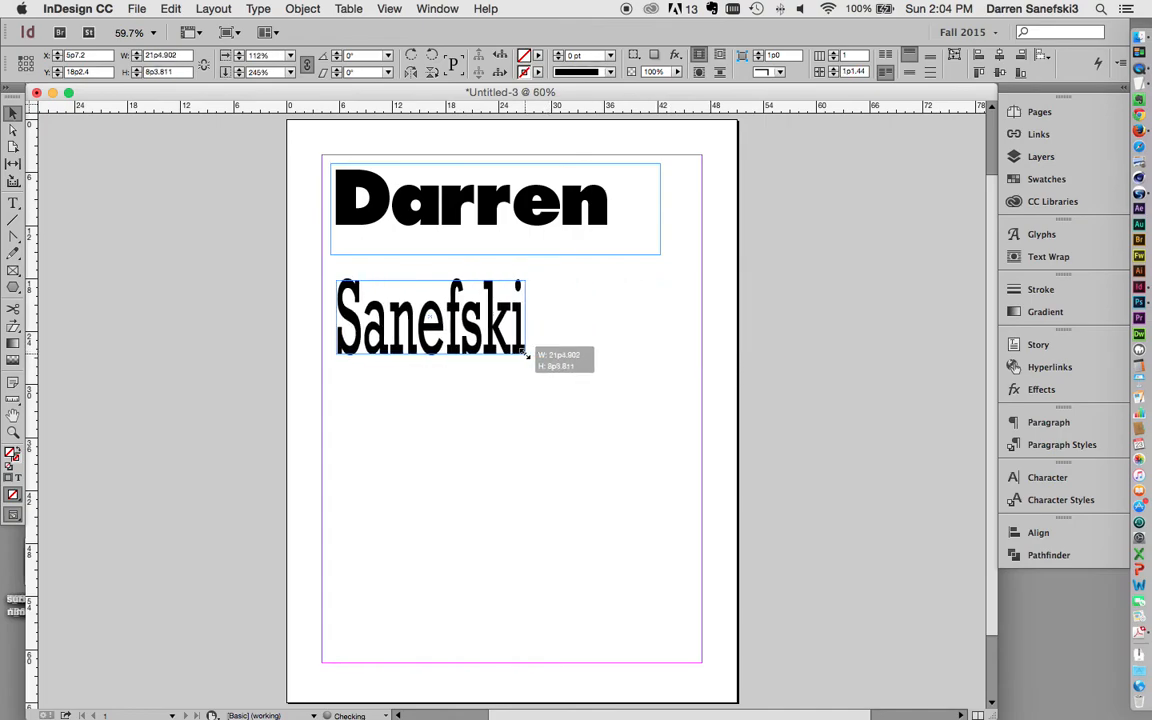
left_click_drag(527, 353, 503, 354)
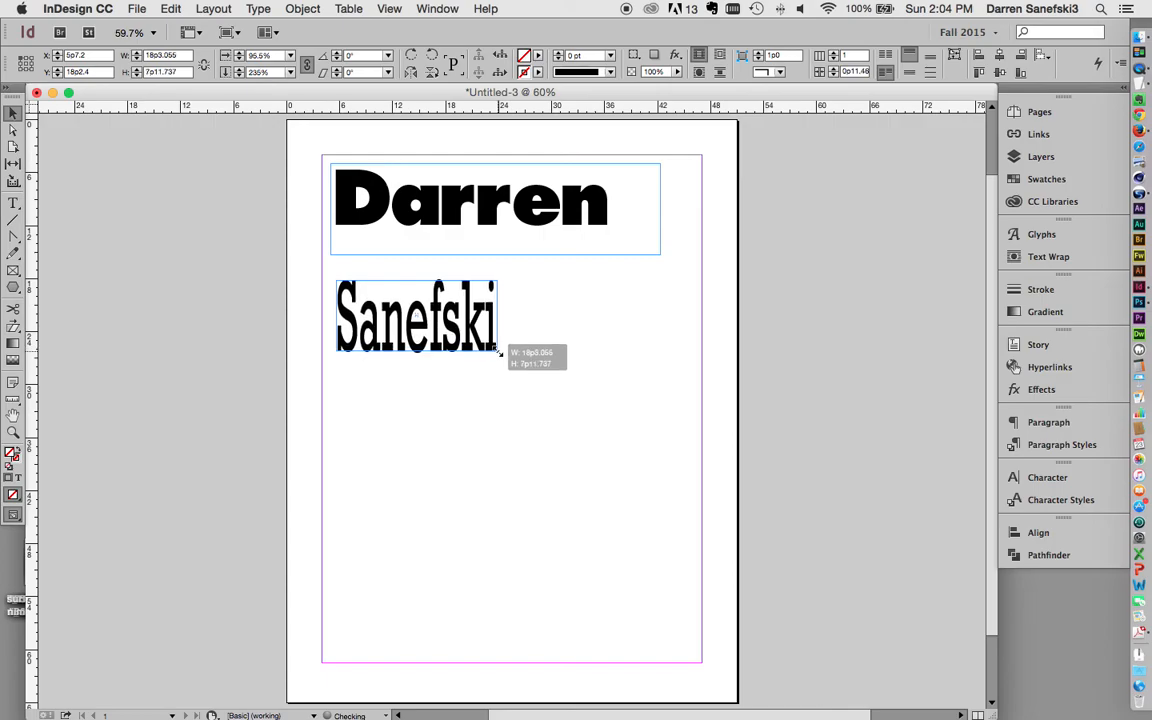
left_click_drag(499, 350, 731, 347)
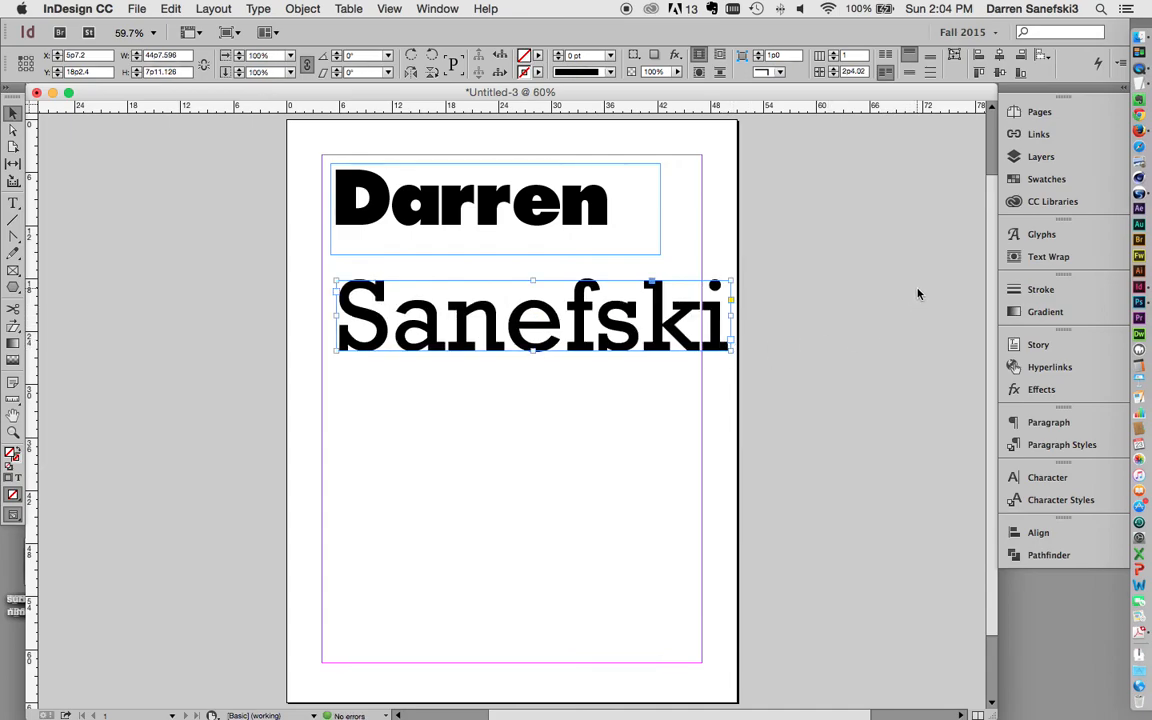
Step: Fit the first-name frame to its text (31p8.8 × 6p10.5) and drag it onto the surname
left_click(866, 272)
left_click(521, 222)
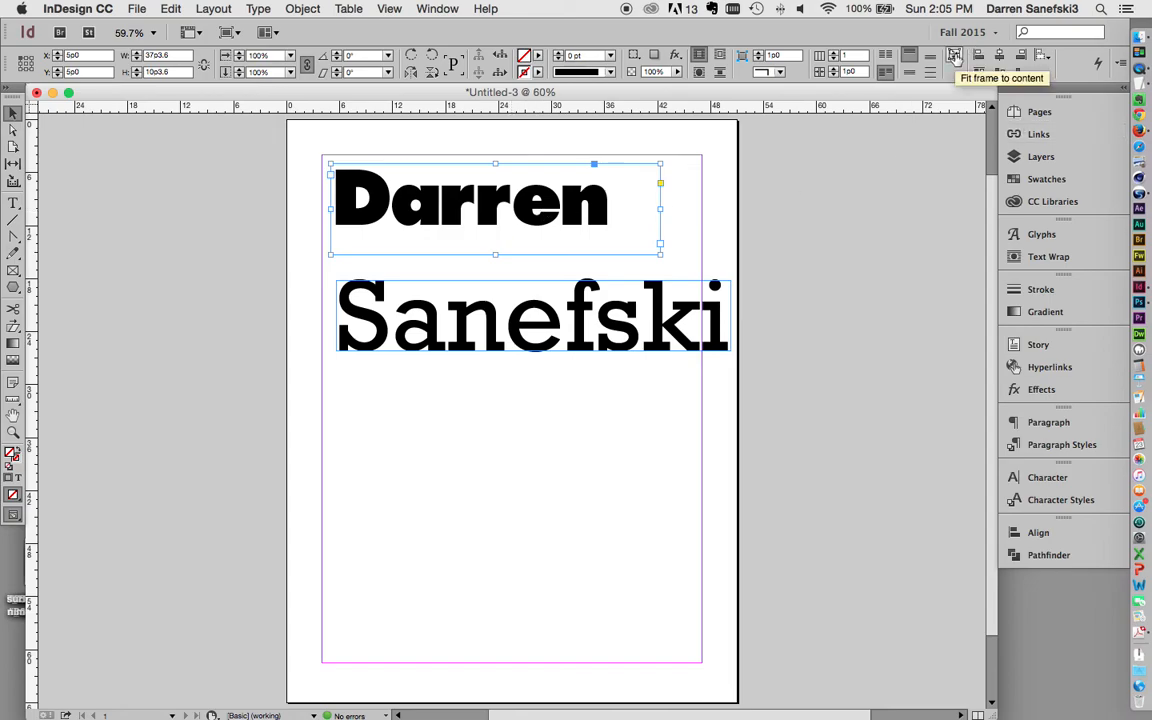
left_click(954, 56)
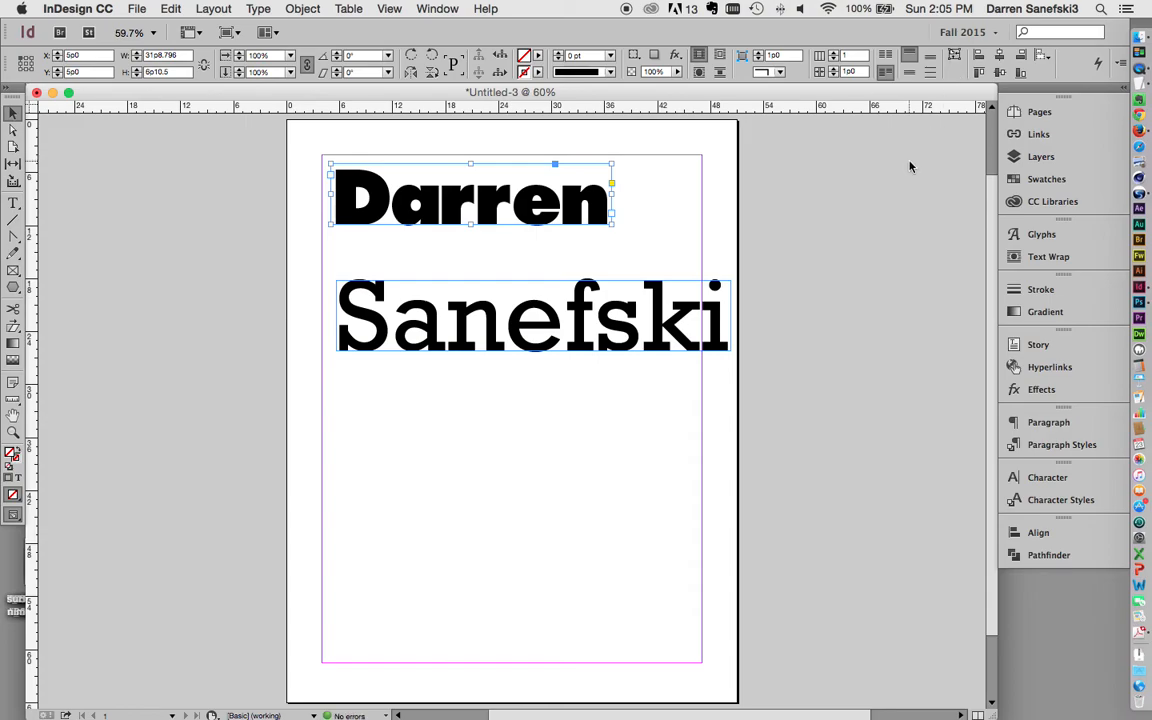
left_click_drag(544, 210, 602, 284)
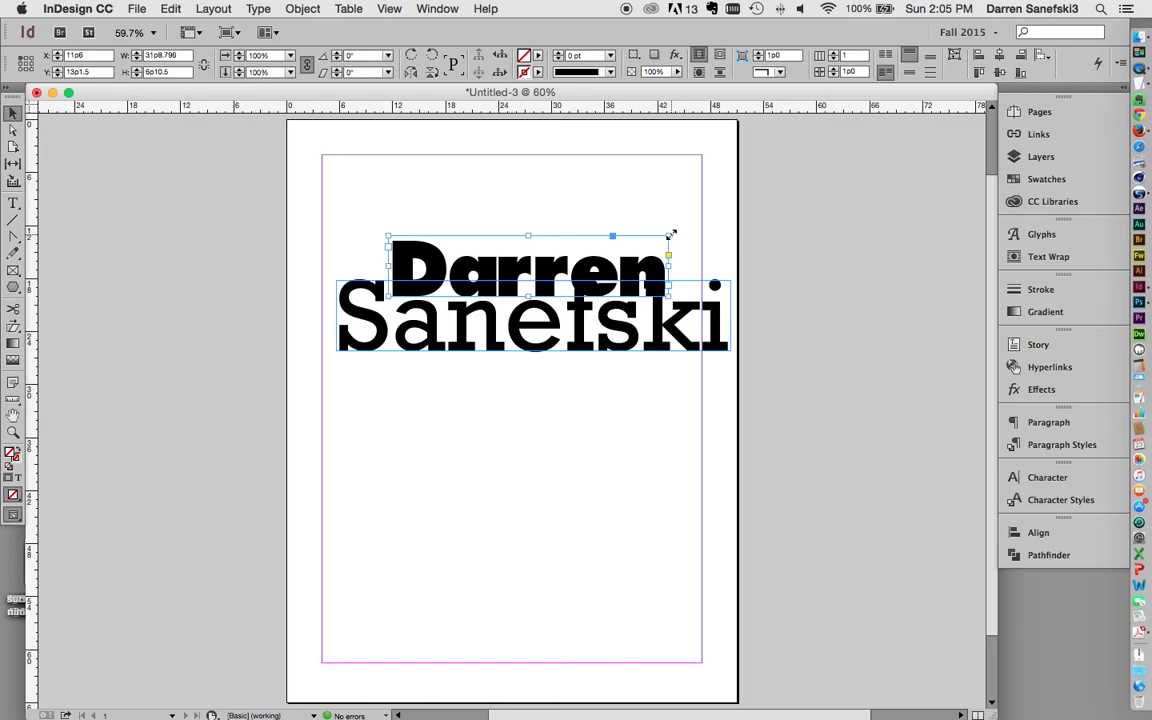
left_click_drag(672, 234, 571, 260)
left_click(632, 229)
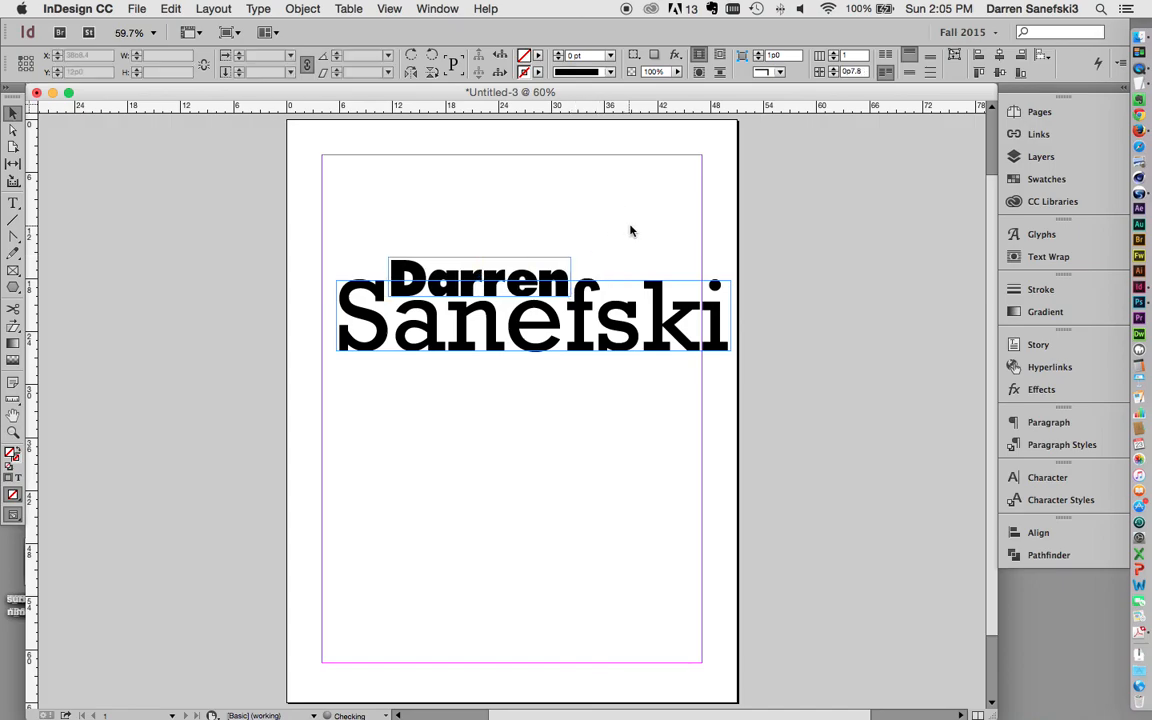
left_click(474, 271)
left_click(486, 331, "shift")
left_click_drag(486, 331, 461, 257)
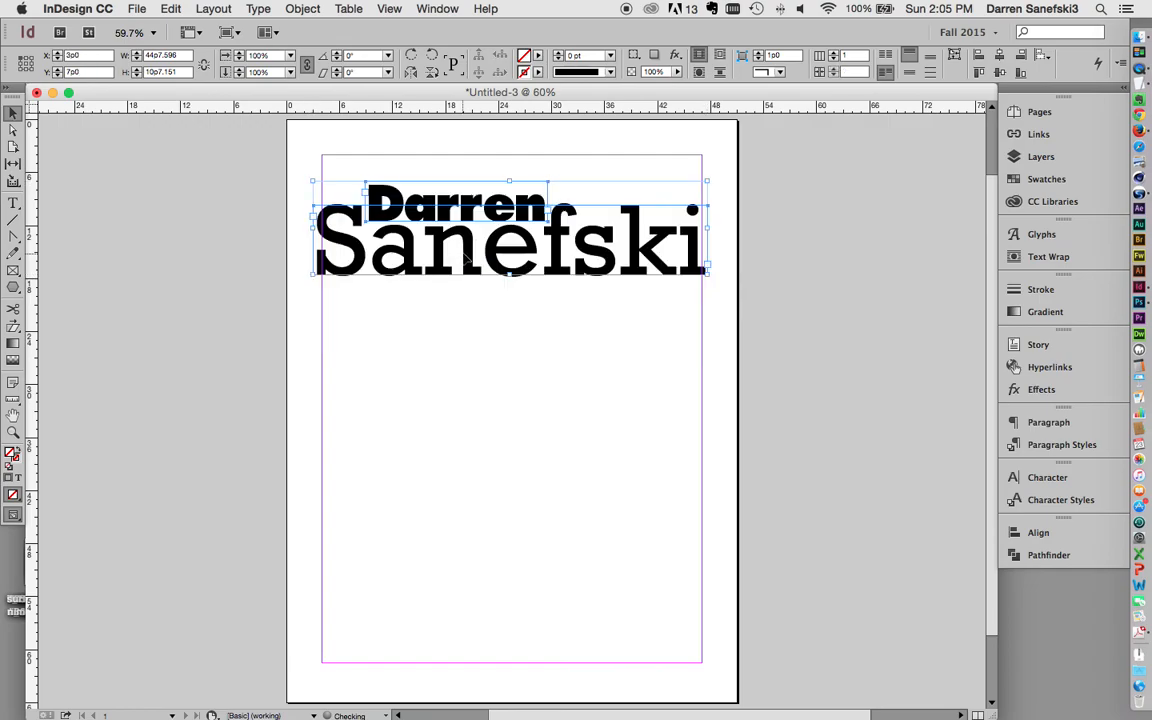
left_click(807, 262)
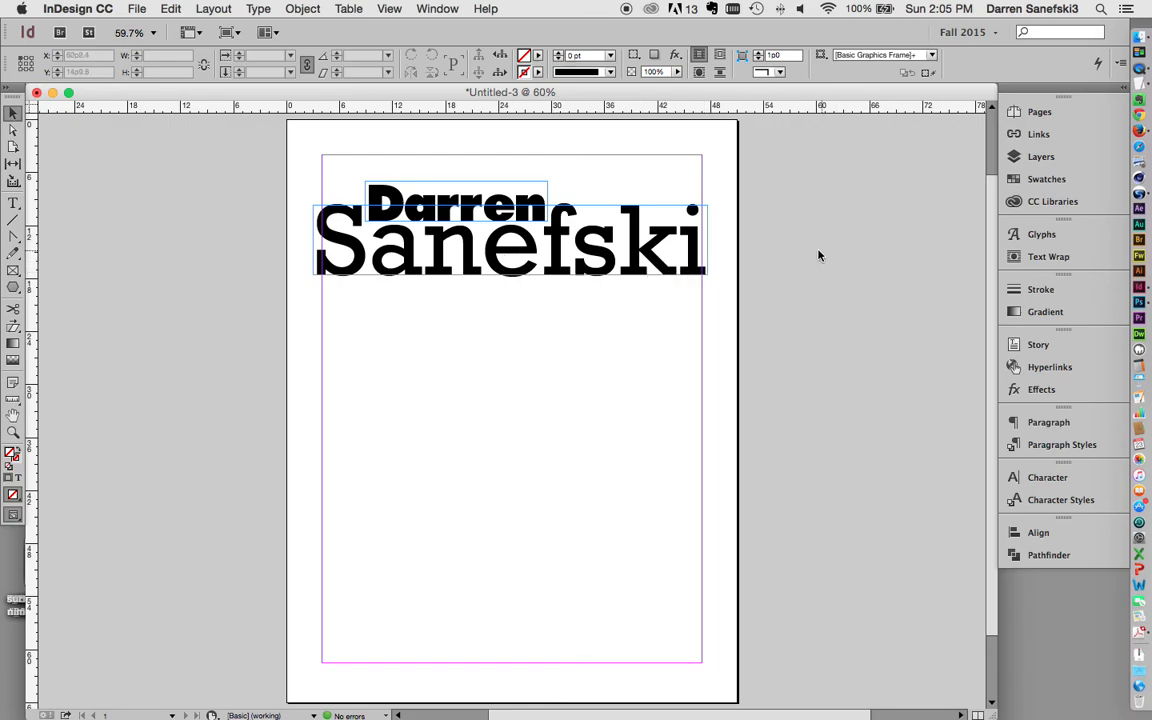
key("w")
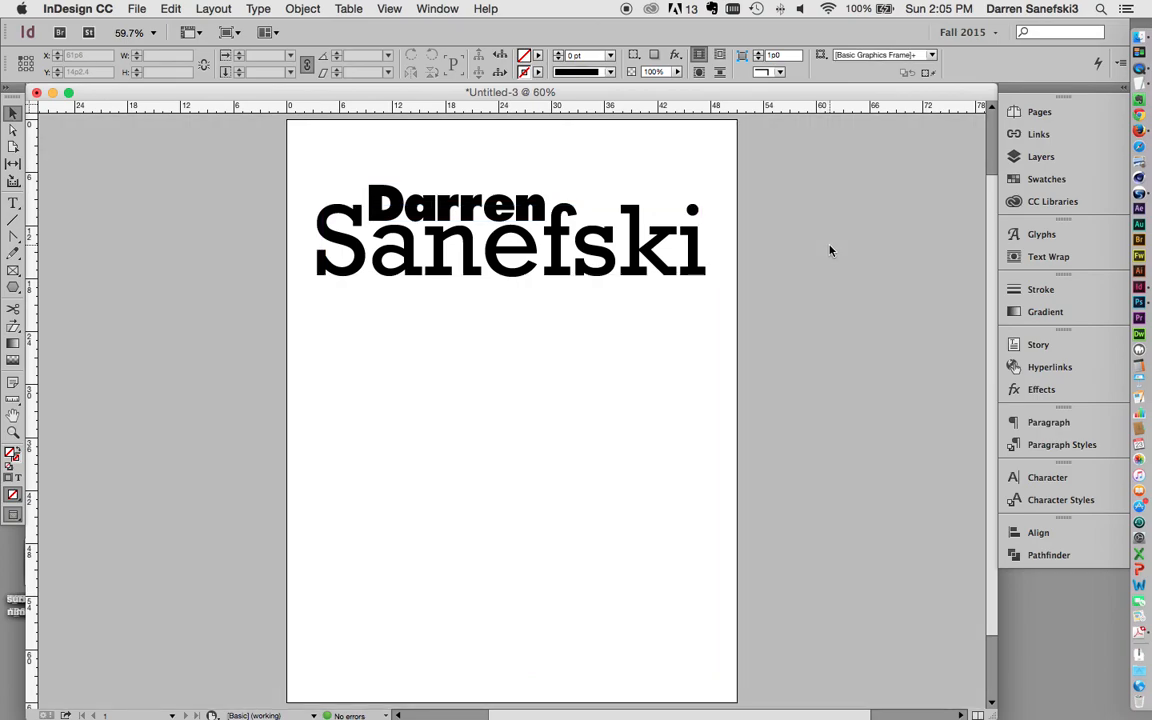
left_click(629, 258)
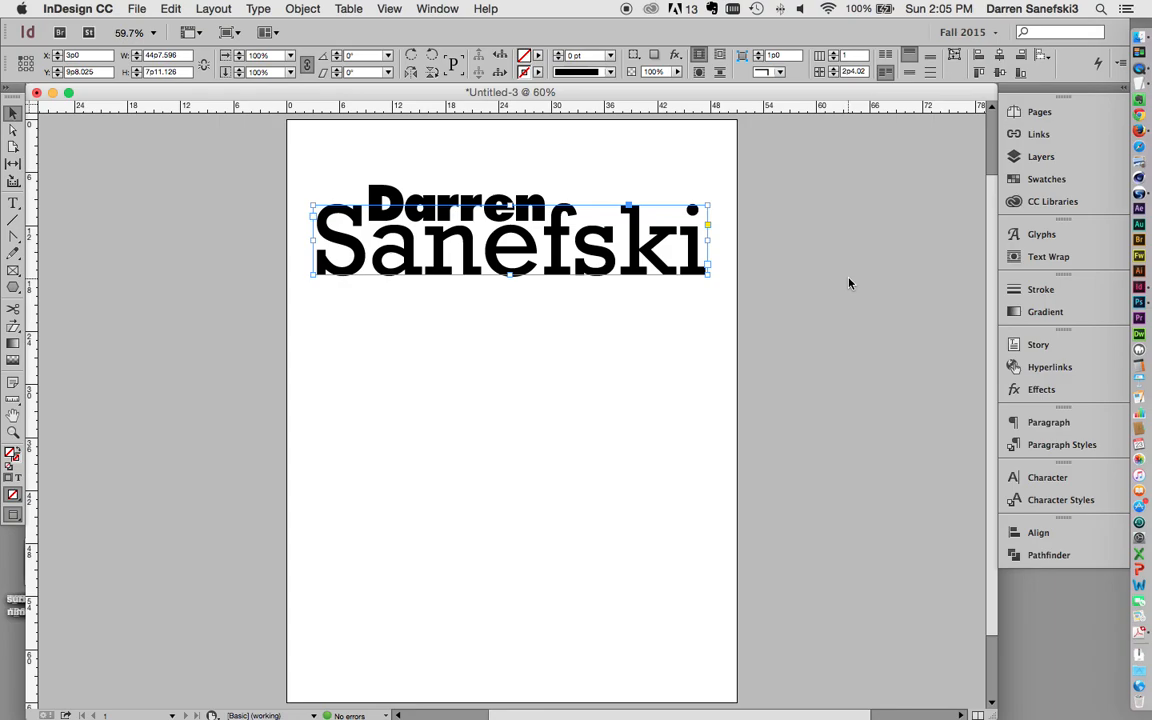
key("Down")
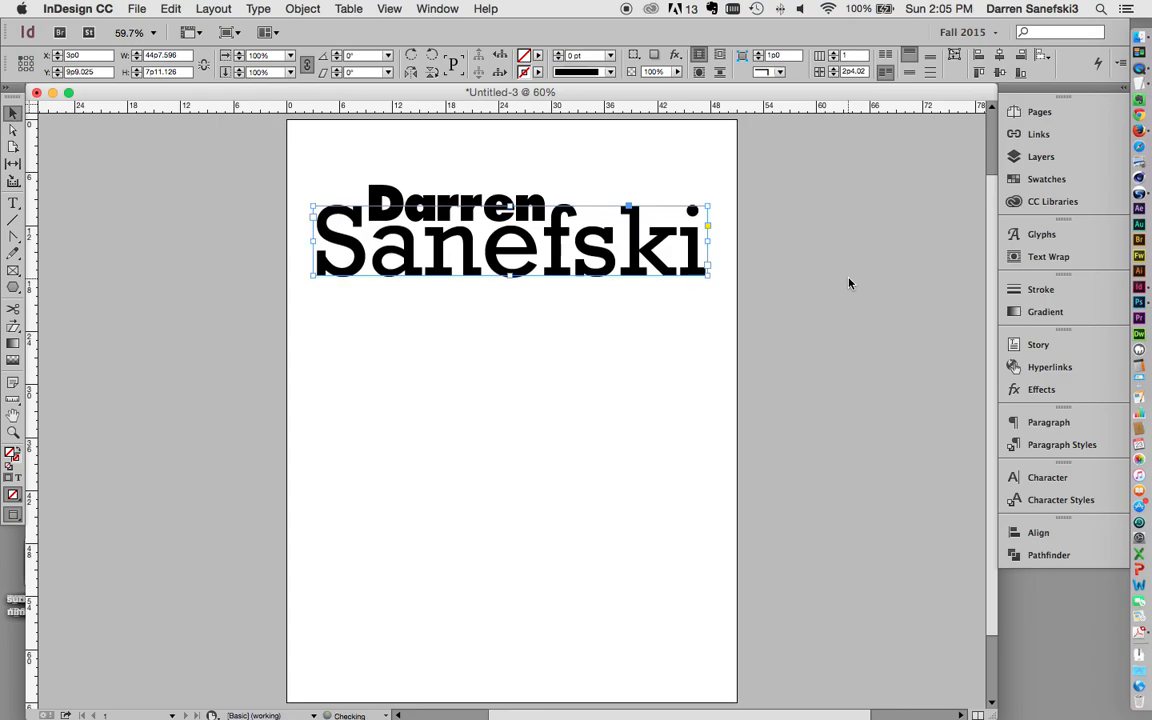
left_click(849, 283)
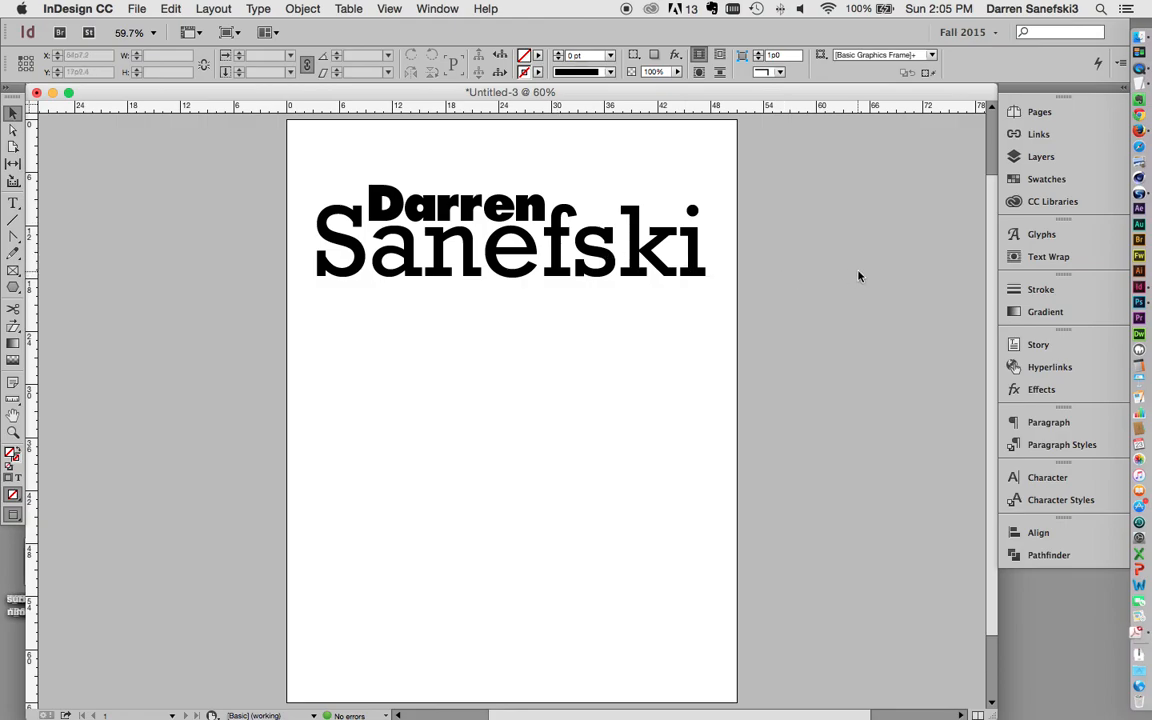
key("w")
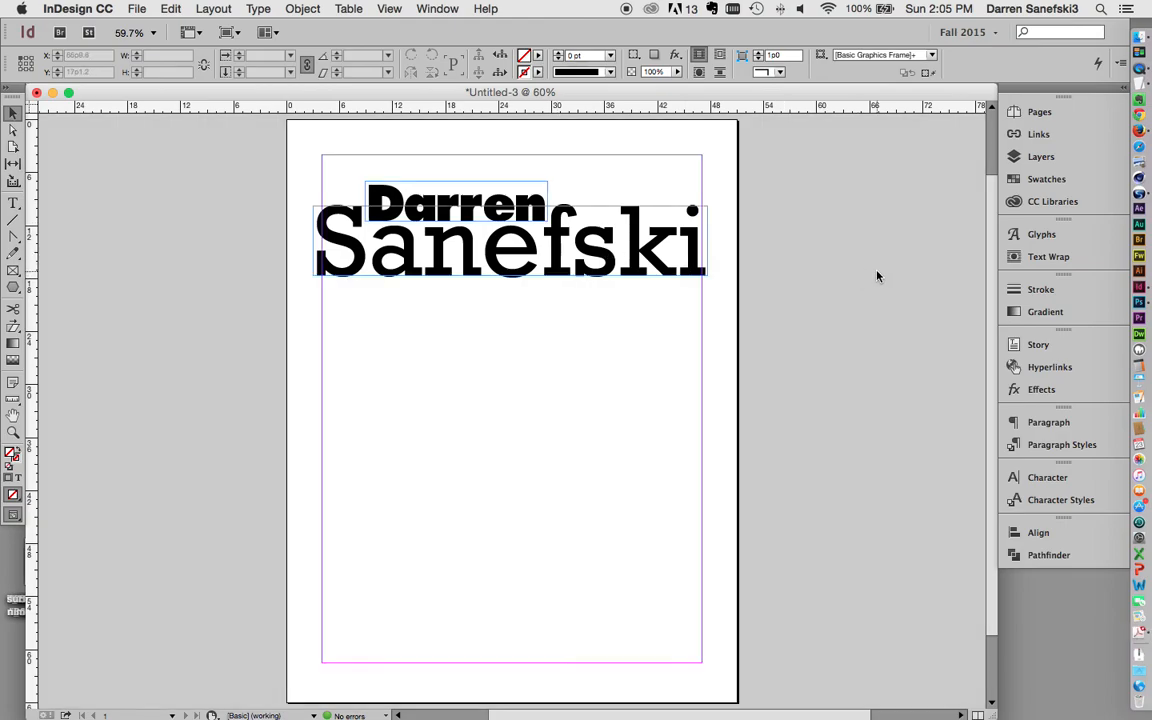